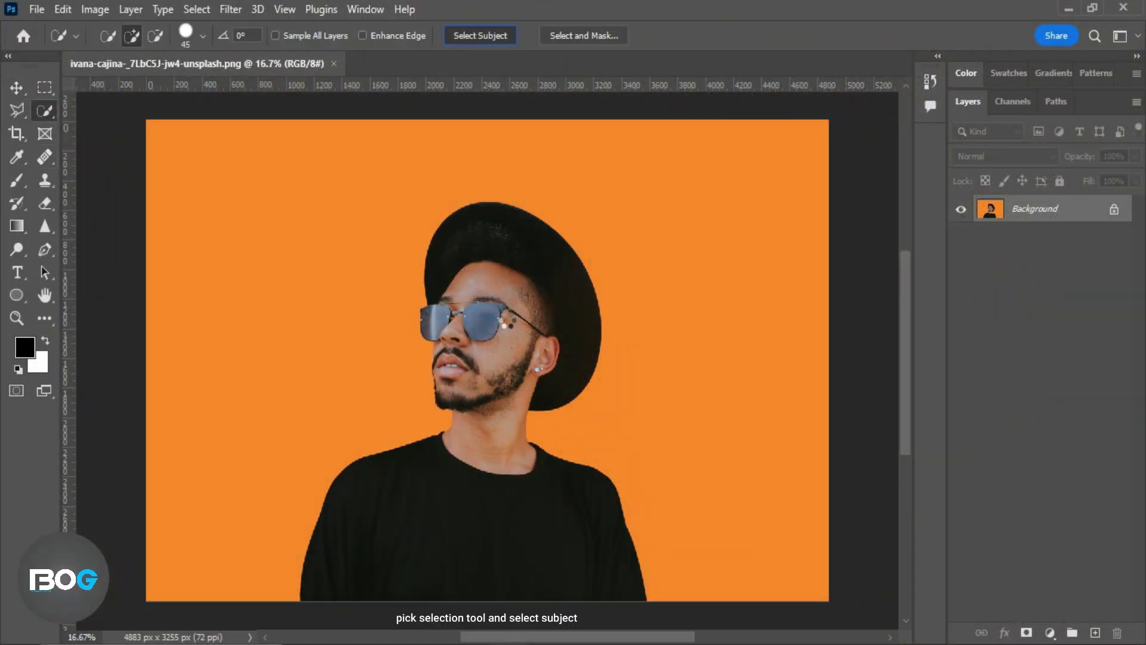
Mask out the orange background using the subject selection and convert the masked layer to a smart object
left_click(1027, 632)
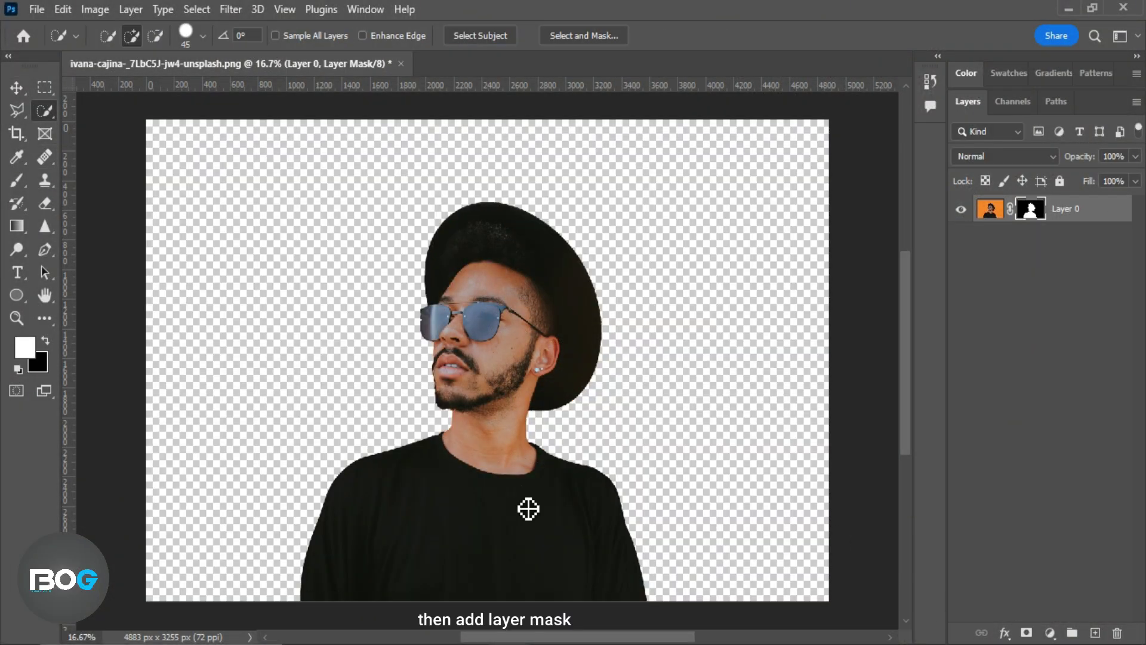
right_click(1085, 210)
left_click(1015, 268)
Rename the smart object layer as "model"
double_click(1042, 217)
type("model")
key("Return")
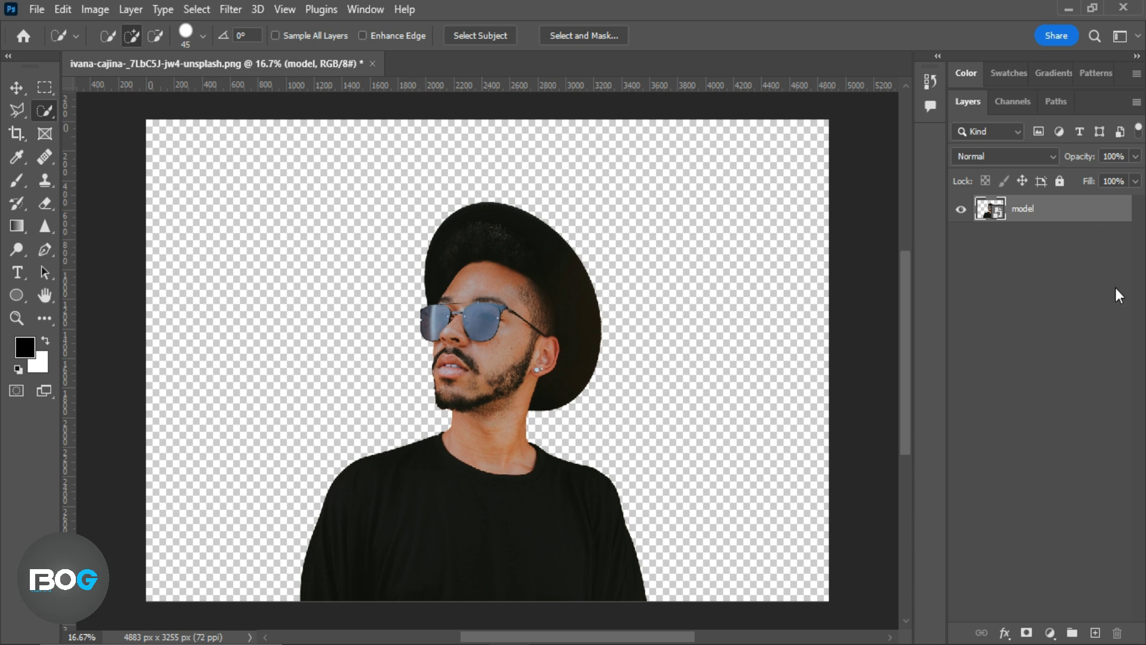
Add a white solid color fill layer and place it beneath the model layer
left_click(1051, 632)
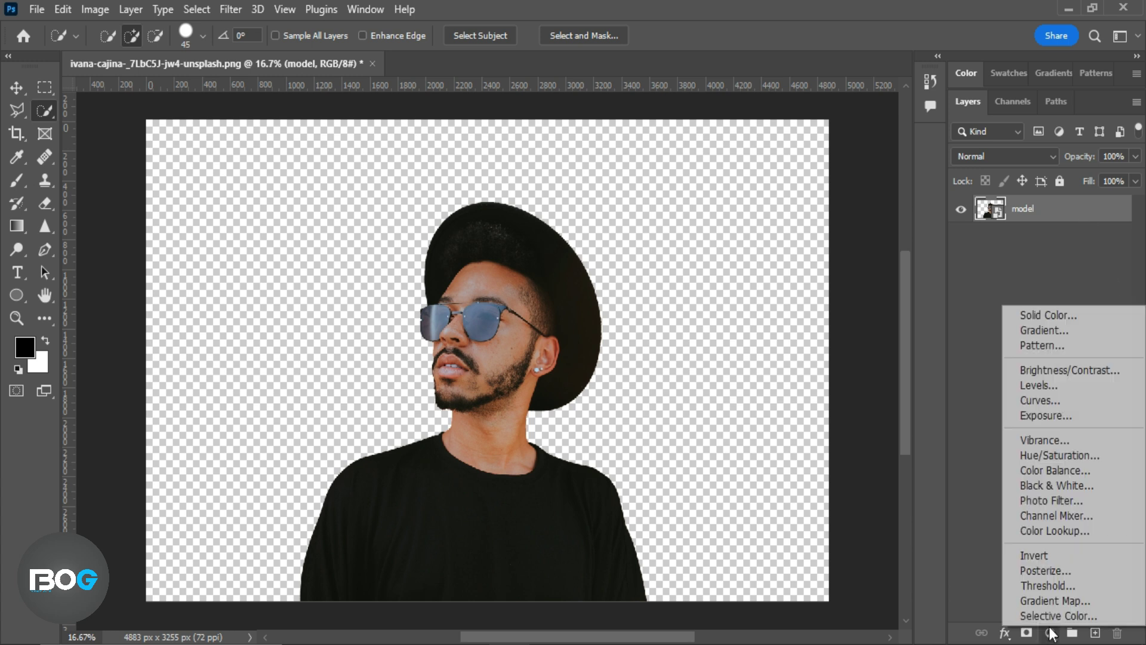
left_click(1056, 311)
left_click(703, 111)
left_click(1079, 101)
left_click_drag(1096, 210, 1094, 245)
Duplicate the model layer and rename the lower copy as "liquify"
left_click(1068, 216)
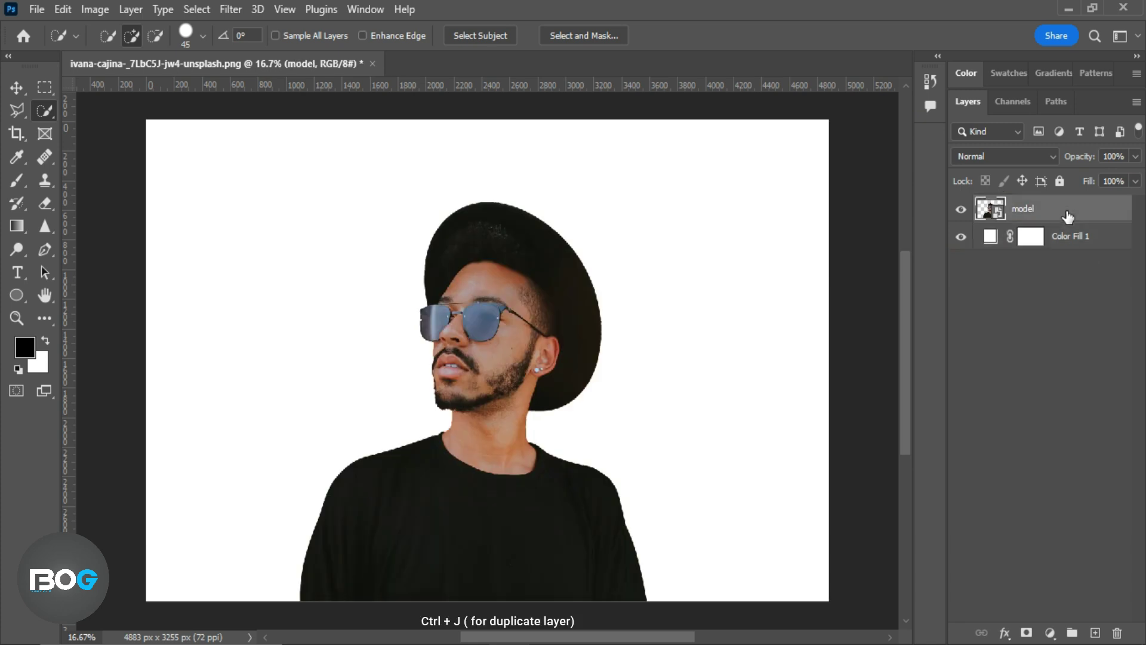
key("ctrl+j")
double_click(1039, 238)
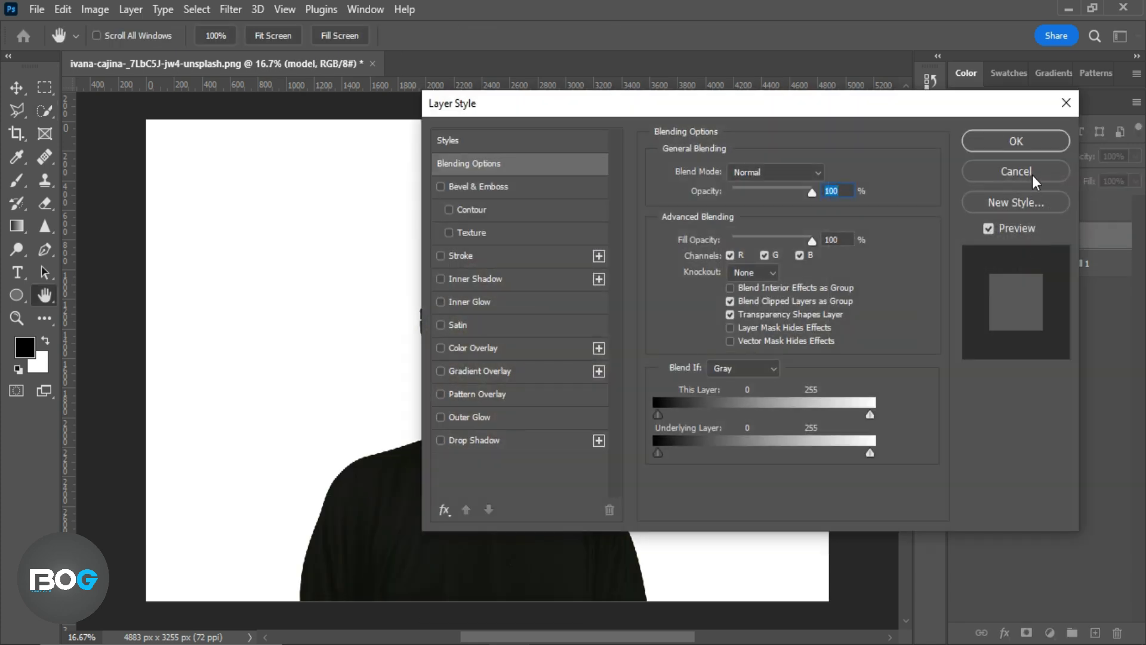
left_click(1033, 175)
double_click(1029, 237)
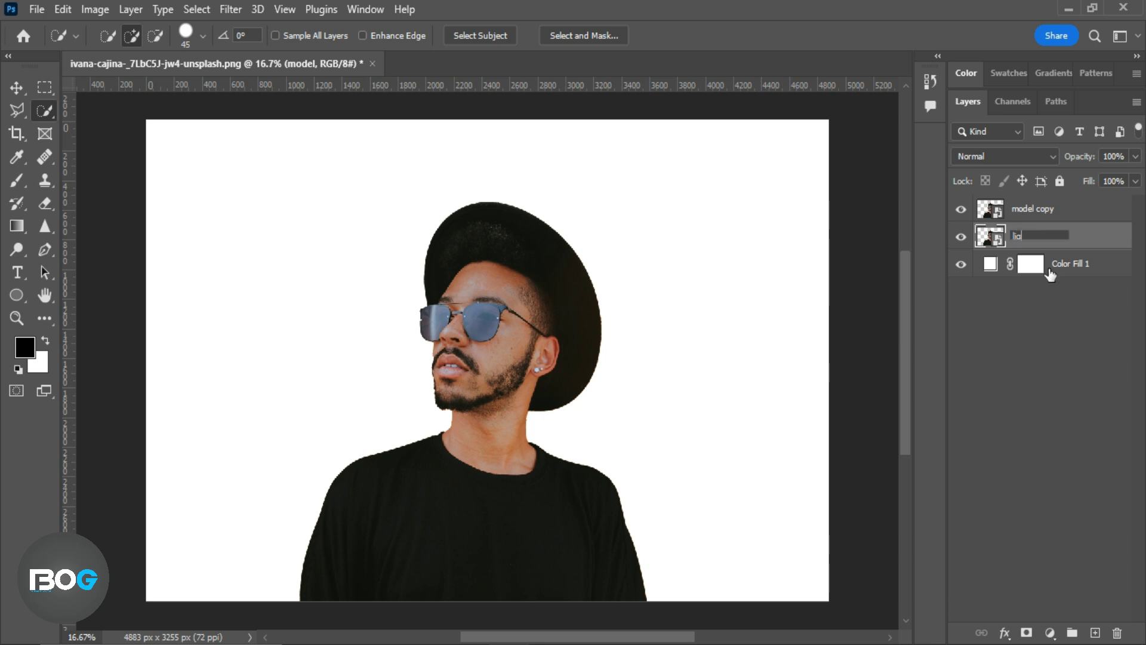
type("liquify")
key("Return")
Open the Liquify filter on the liquify layer and smear the shirt sideways to the canvas's right edge with Forward Warp
left_click(230, 9)
left_click(256, 173)
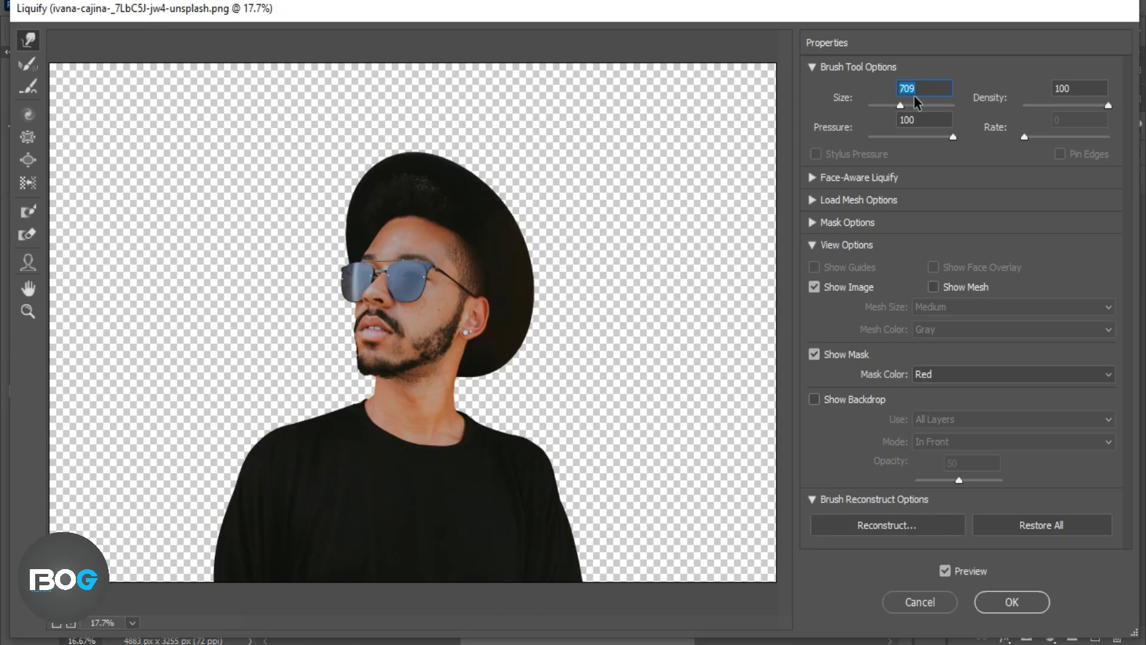
mouse_move(474, 521)
left_mouse_down()
mouse_move(629, 568)
mouse_move(643, 545)
mouse_move(847, 484)
left_mouse_up()
left_click_drag(531, 480, 820, 408)
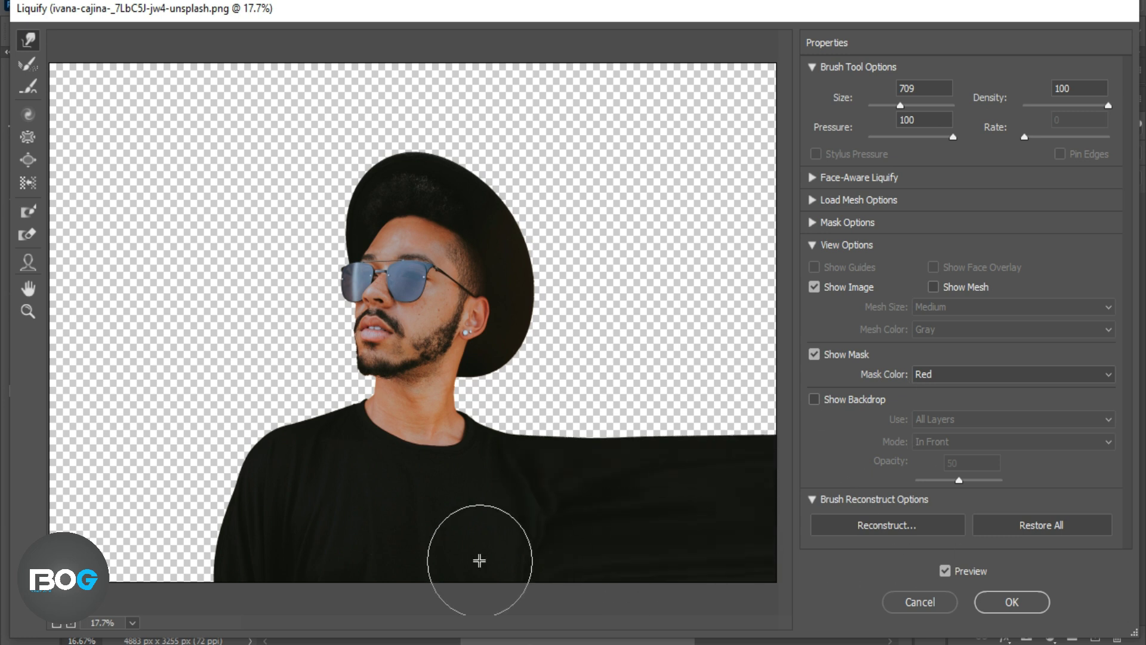
left_click_drag(584, 468, 818, 439)
mouse_move(588, 507)
left_mouse_down()
mouse_move(690, 443)
mouse_move(771, 449)
mouse_move(846, 493)
left_mouse_up()
left_click_drag(652, 545, 838, 554)
Smear the neck and the shirt's shoulder line horizontally to the canvas's right edge with Forward Warp
left_click_drag(549, 413, 726, 388)
left_click_drag(509, 394, 615, 379)
left_click_drag(525, 358, 729, 364)
left_click_drag(495, 394, 962, 392)
left_click_drag(462, 433, 782, 448)
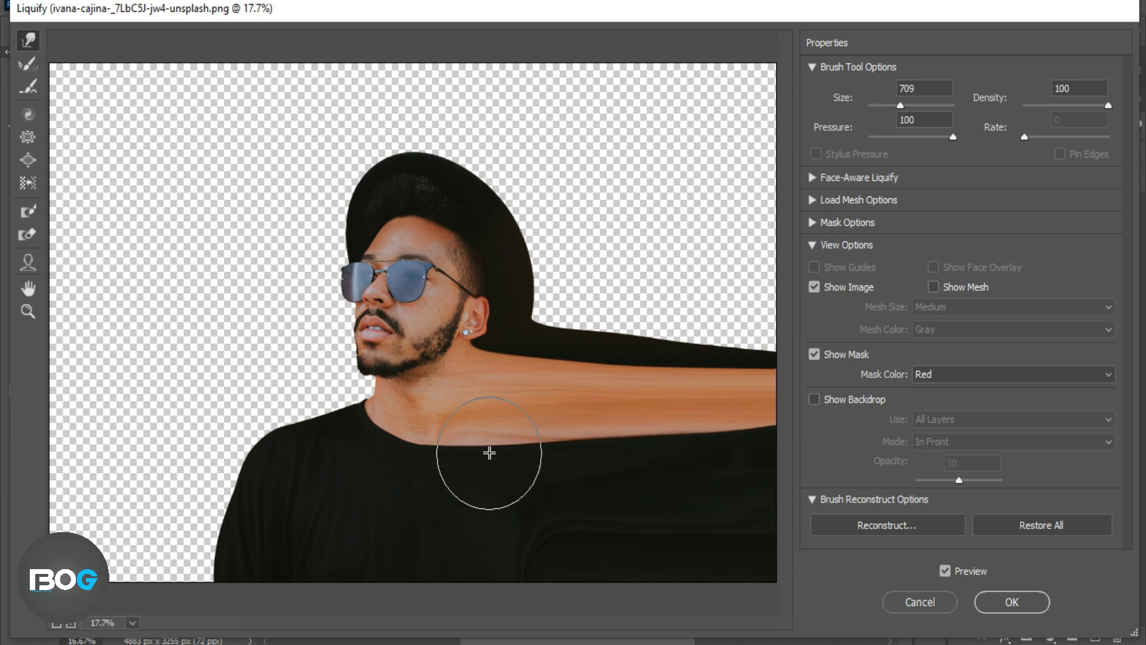
left_click_drag(489, 450, 776, 454)
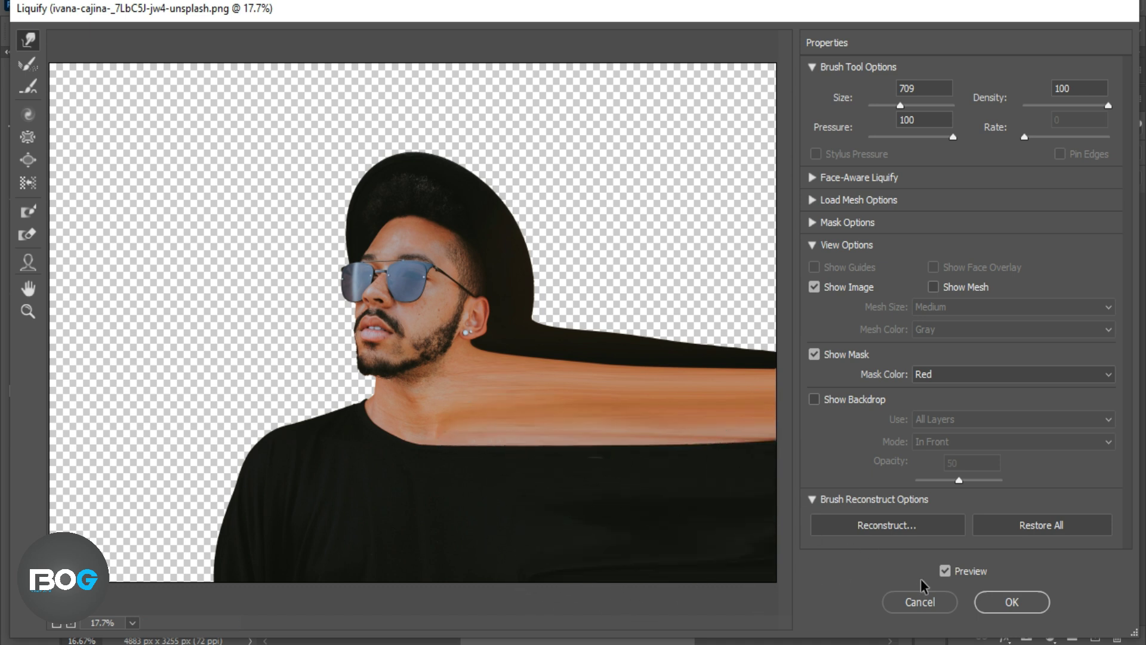
Stretch the lower hat brim and the ear area horizontally to the canvas's right edge
left_click_drag(557, 310, 791, 304)
left_click_drag(639, 333, 730, 335)
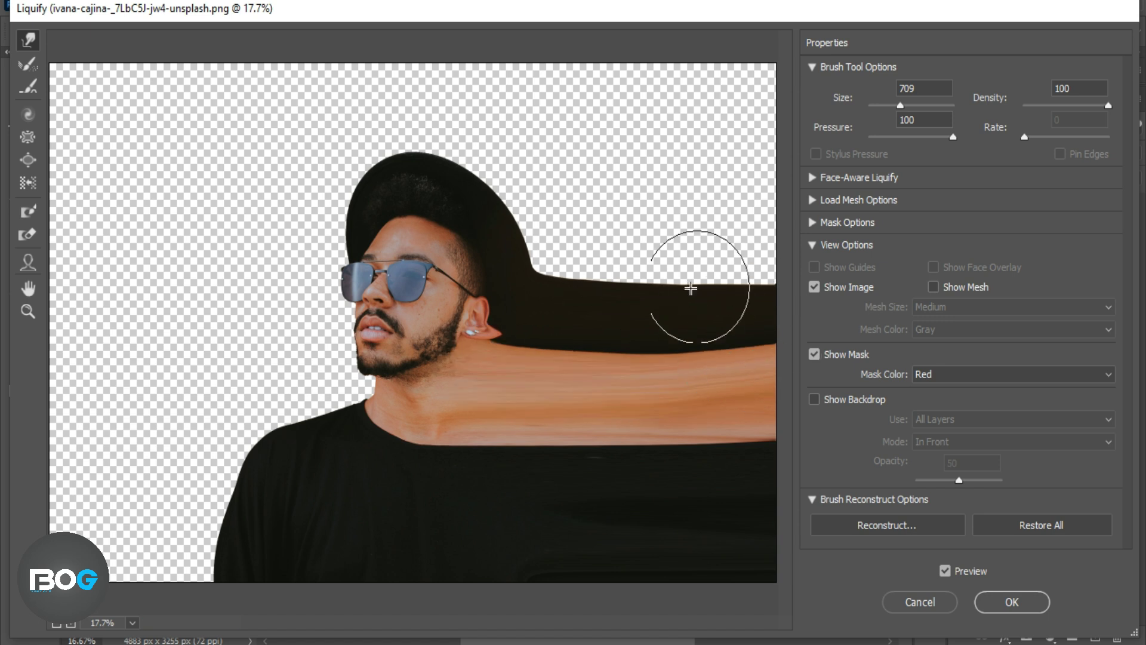
mouse_move(477, 325)
left_mouse_down()
mouse_move(525, 295)
mouse_move(717, 314)
mouse_move(781, 336)
left_mouse_up()
left_click_drag(511, 333, 830, 334)
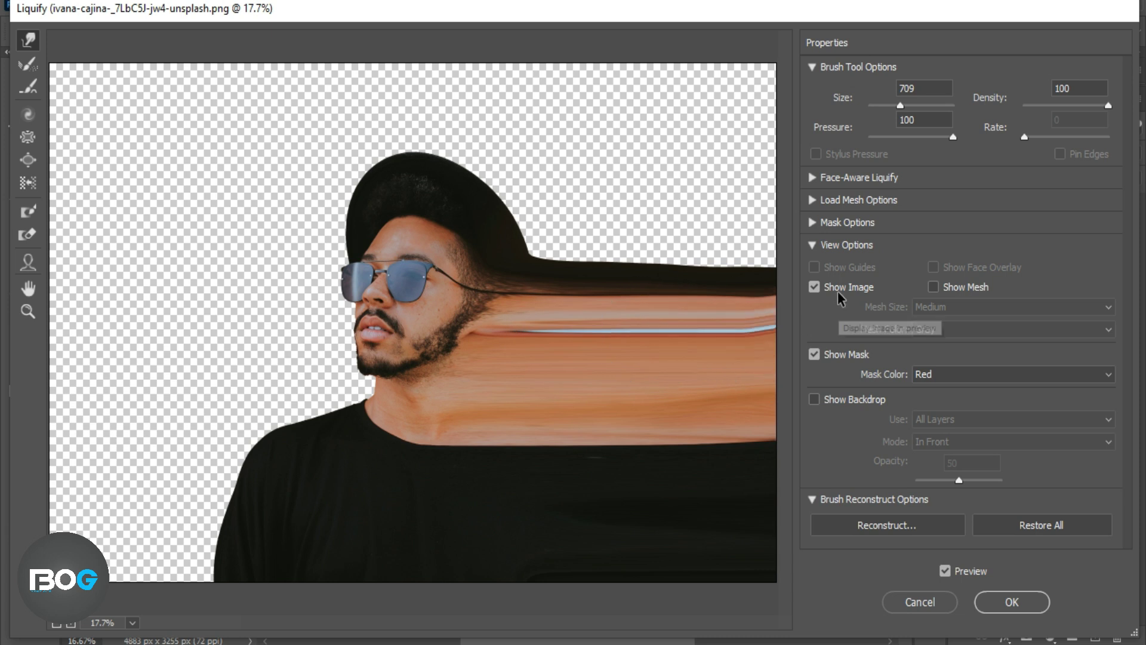
Pull the back of the hat and the side of the head to the right edge, smearing out the earring streak
left_click_drag(538, 179, 644, 179)
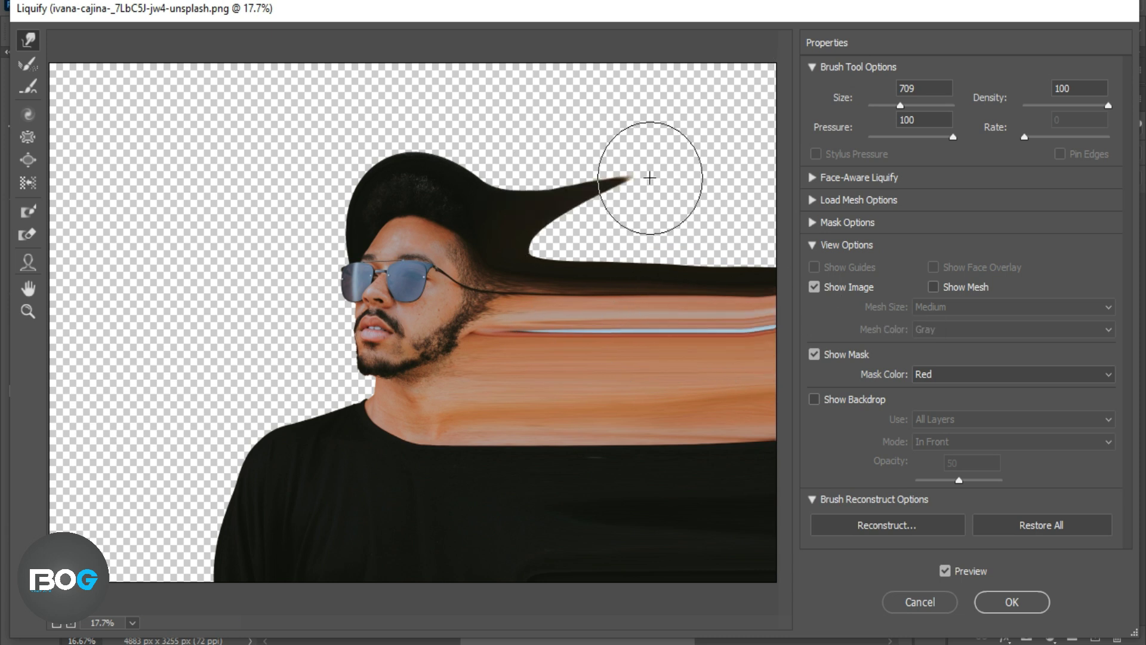
left_click_drag(489, 255, 770, 200)
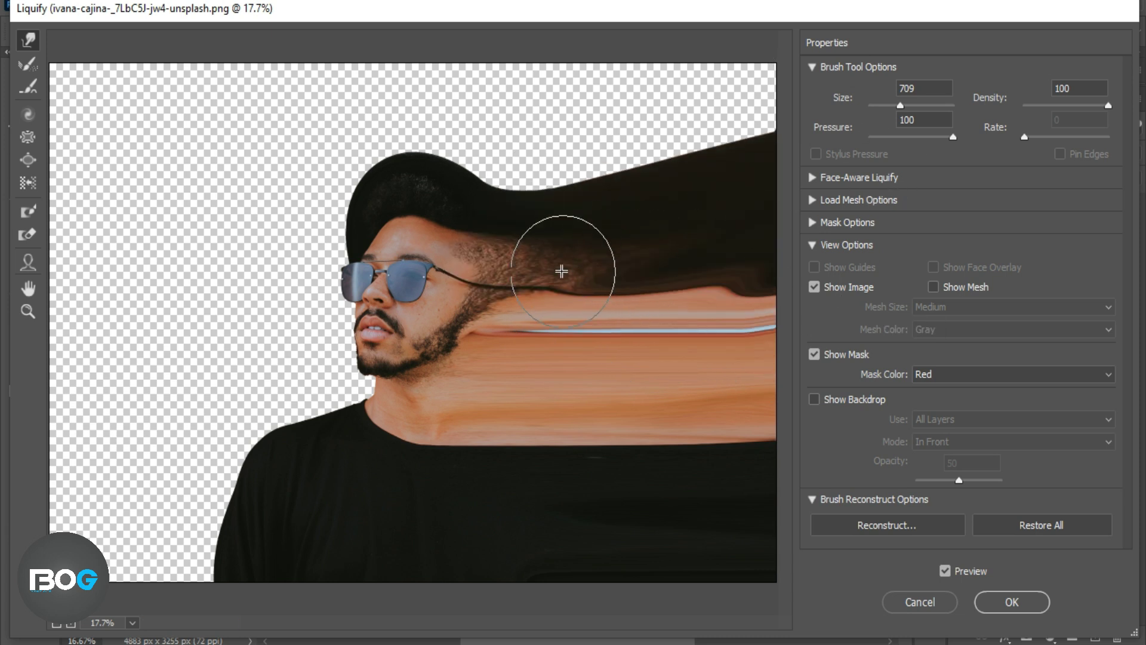
left_click_drag(568, 266, 773, 263)
left_click_drag(538, 264, 791, 268)
left_click_drag(499, 324, 778, 327)
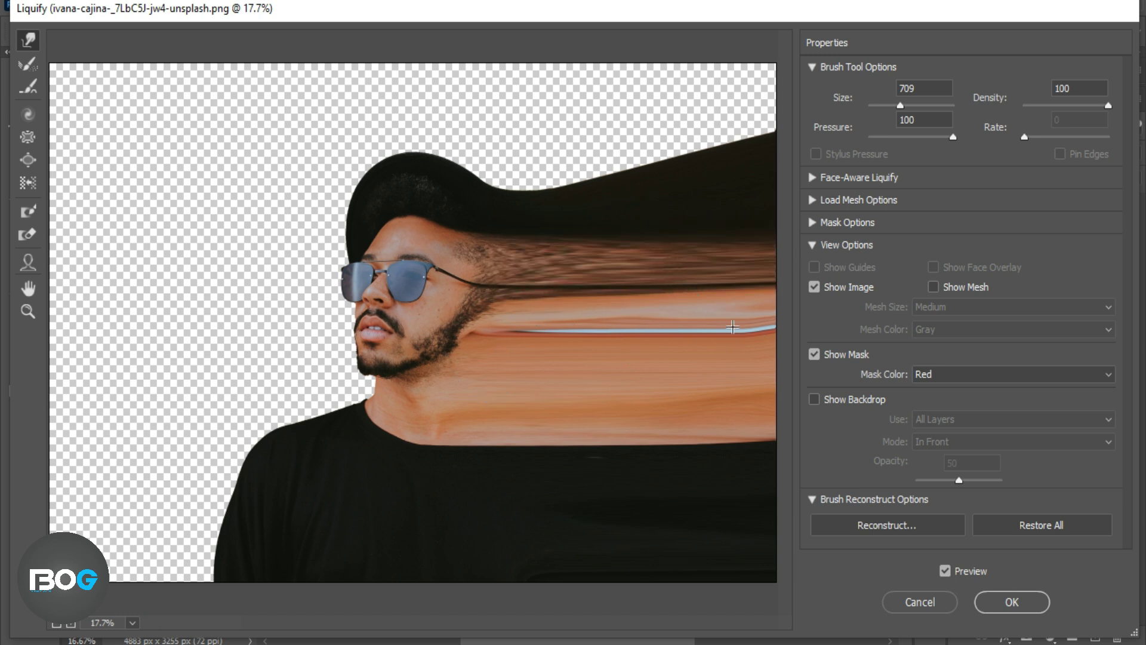
left_click_drag(533, 304, 949, 326)
Stretch the hat crown diagonally up toward the canvas's upper-right corner
left_click_drag(532, 179, 795, 90)
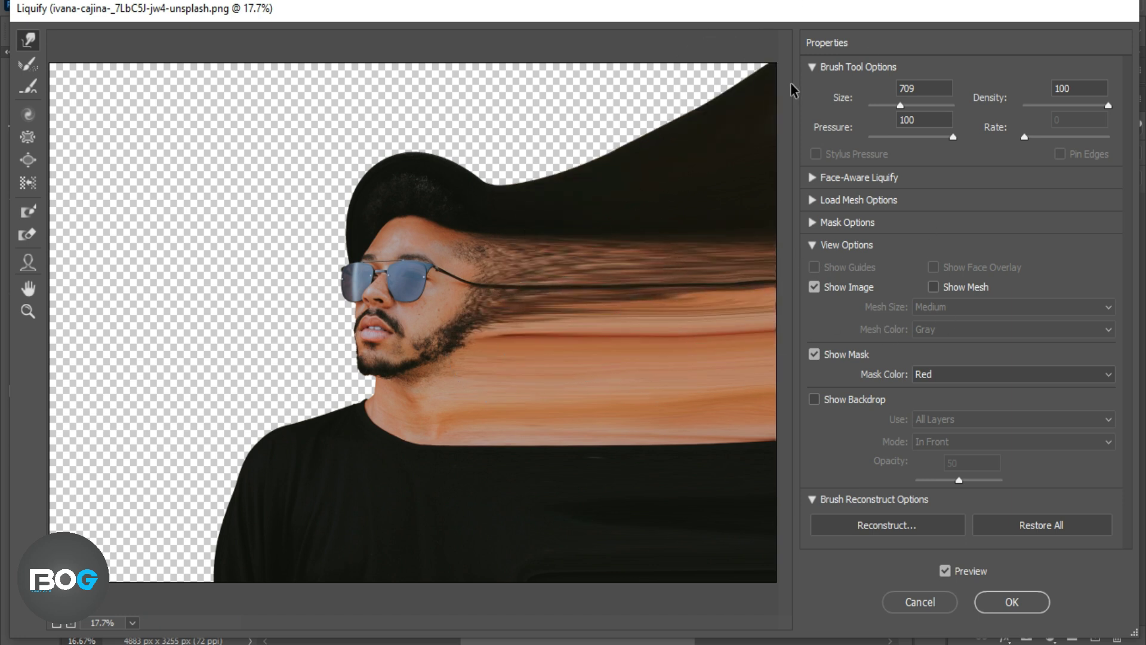
left_click_drag(495, 168, 767, 3)
left_click_drag(573, 116, 767, 53)
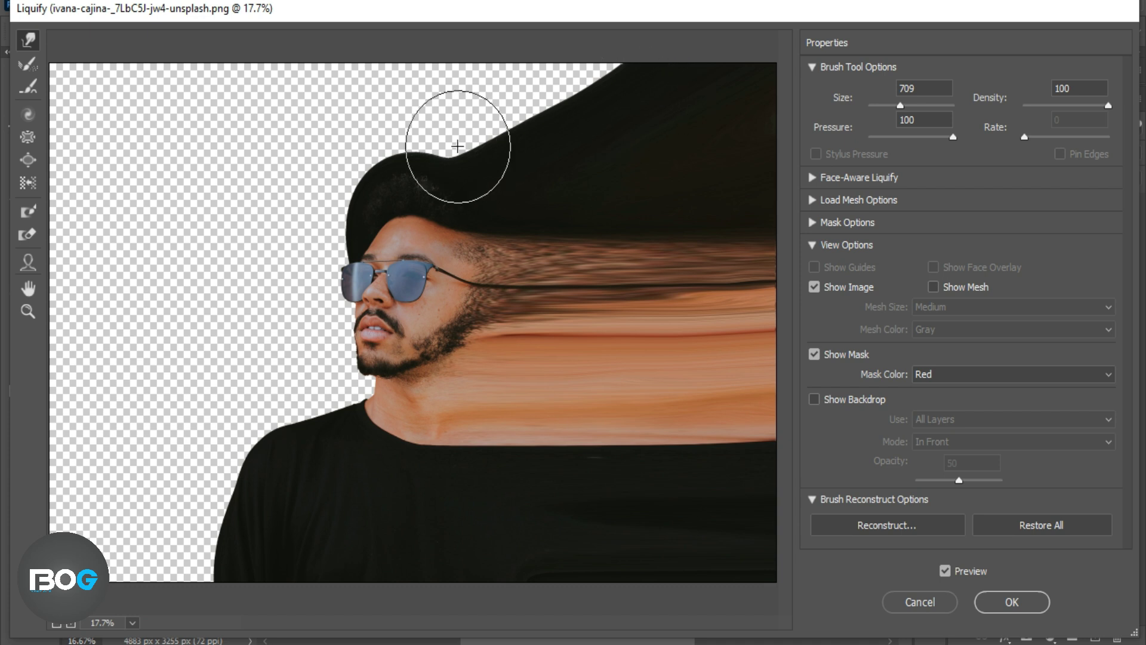
left_click_drag(458, 147, 727, 7)
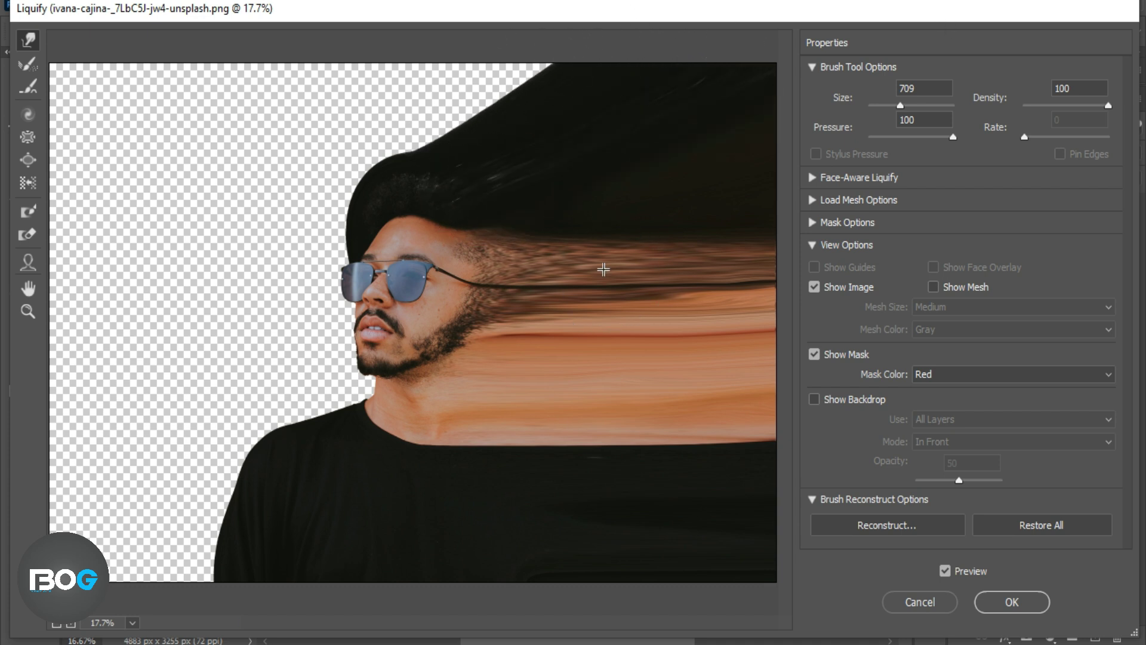
Even out the head streaks and the shirt's upper edge, and apply the Liquify filter
left_click_drag(604, 266, 782, 270)
left_click_drag(594, 460, 640, 474)
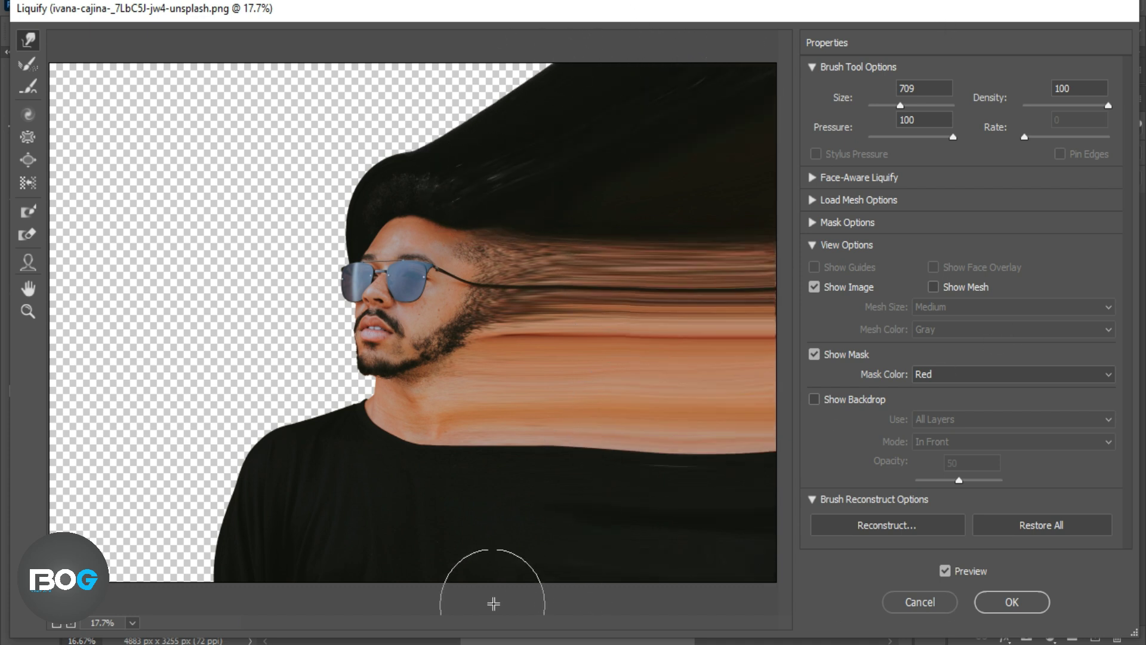
left_click(1012, 602)
Hide the model copy and liquify layers and add a Foreground to Background gradient fill layer above Color Fill 1
left_click(923, 490)
left_click(921, 518)
left_click(1065, 590)
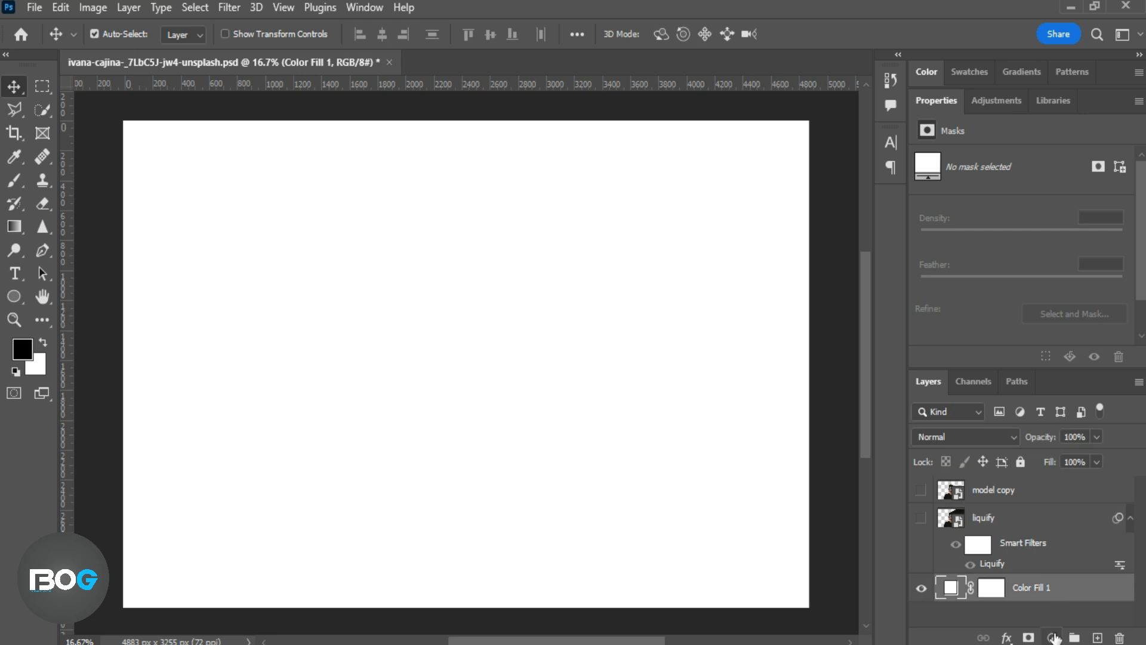
left_click(1052, 637)
left_click(1024, 332)
left_click(971, 113)
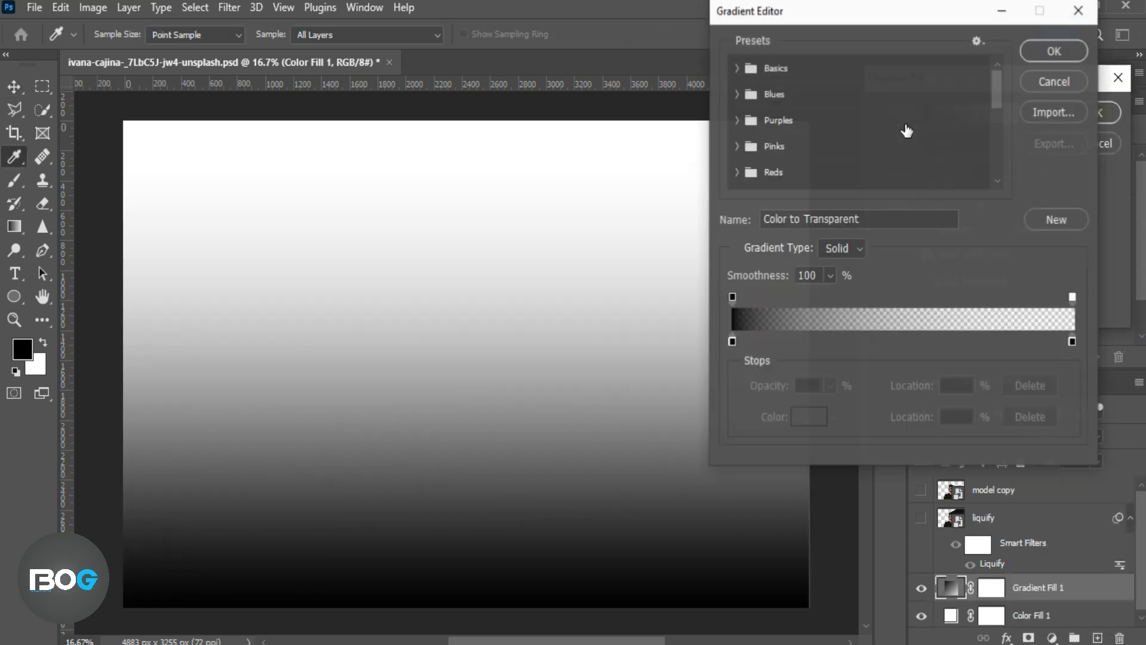
left_click(740, 68)
left_click(760, 94)
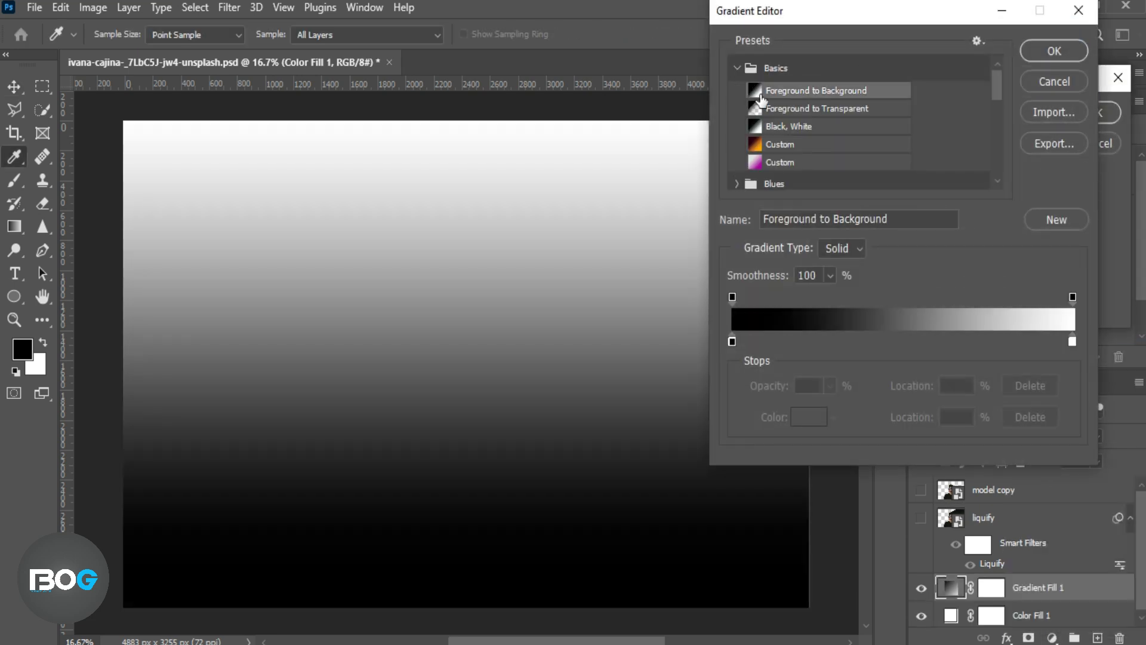
left_click(1027, 54)
Make the gradient fill radial and reversed at 262% scale, and shift its center slightly to the right
left_click(978, 142)
left_click(957, 179)
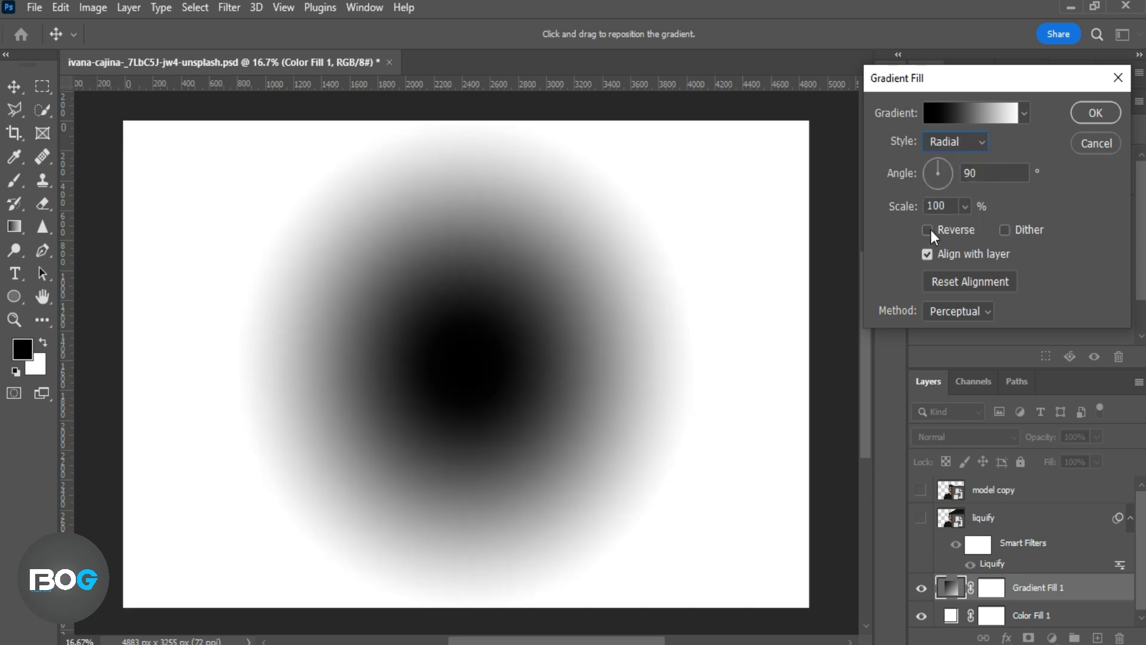
left_click(930, 230)
left_click_drag(900, 209, 950, 209)
left_click_drag(905, 209, 931, 209)
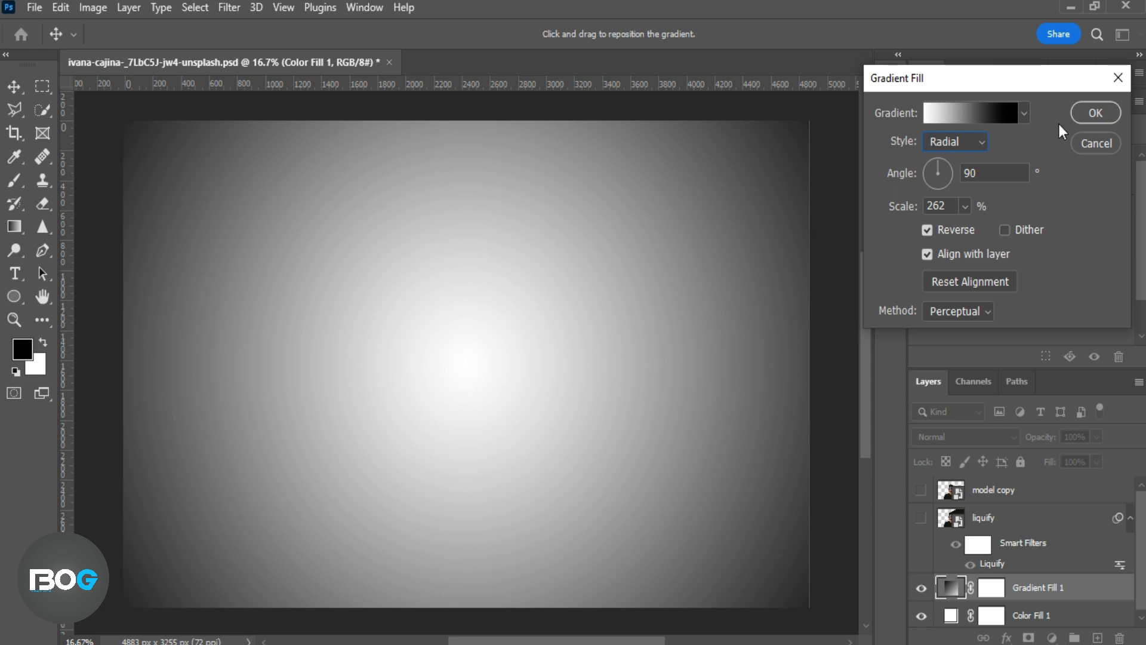
left_click_drag(494, 363, 506, 363)
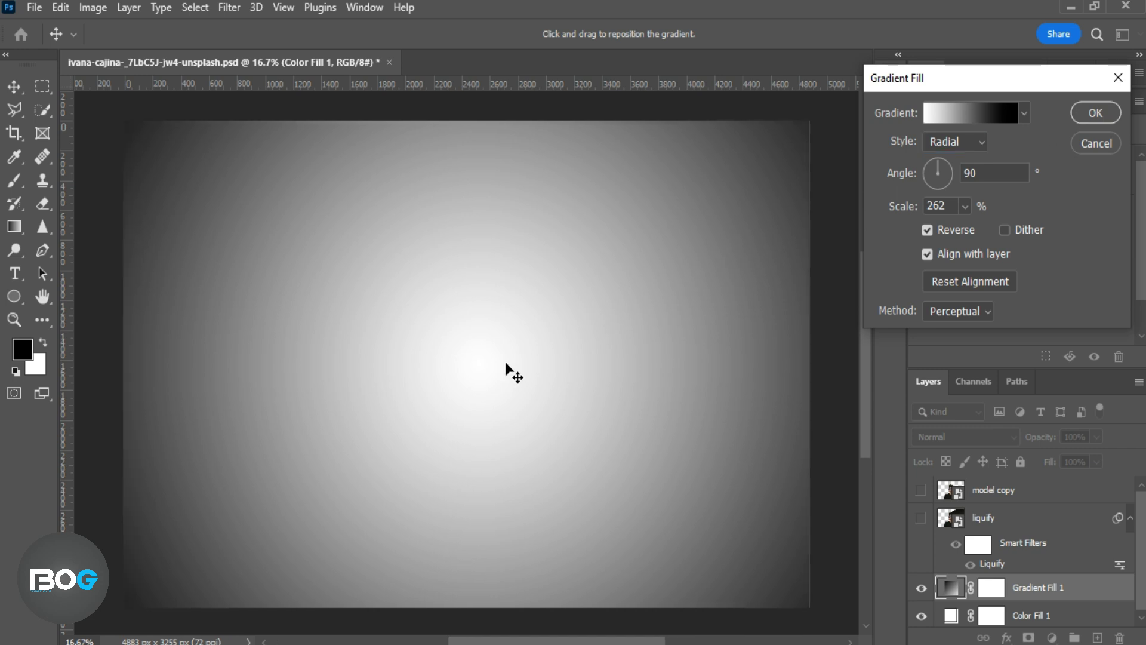
left_click(1083, 119)
Group the gradient fill and color fill layers and name the group "background"
left_click(1139, 101)
left_click(1101, 216)
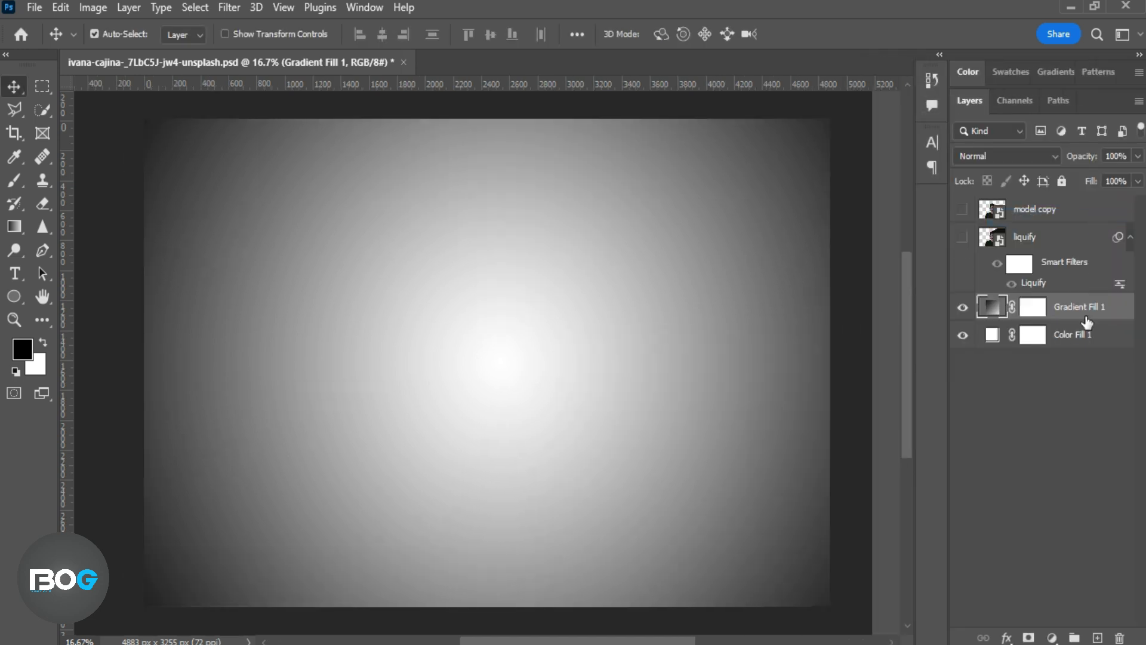
left_click(1103, 339, "shift")
left_click(1074, 637)
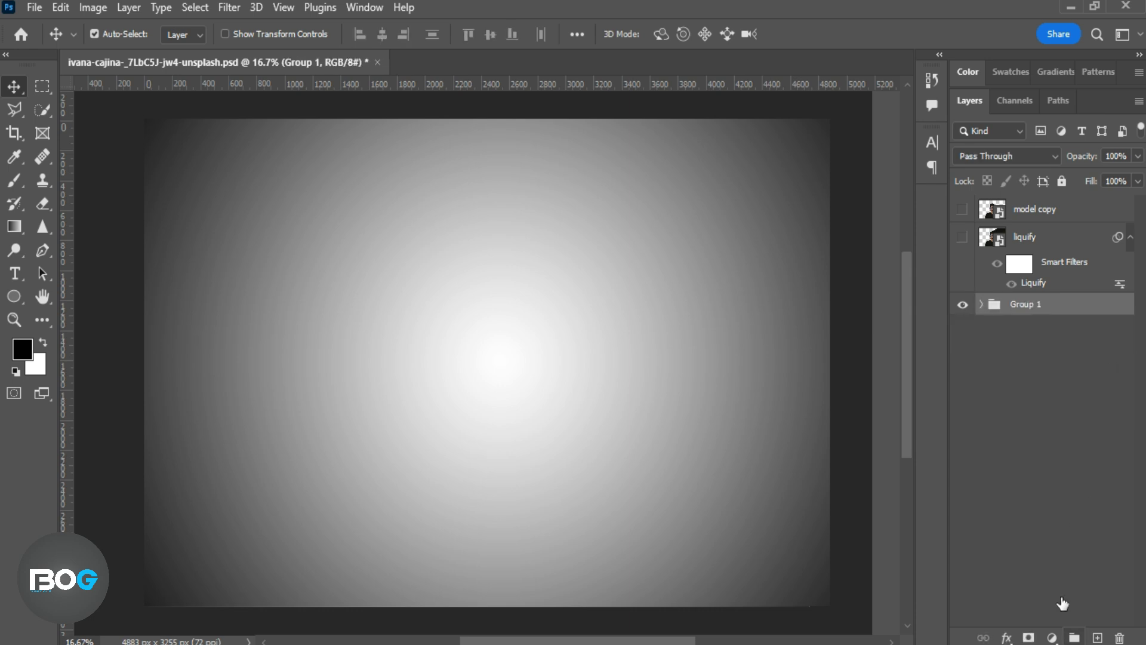
key("BackSpace")
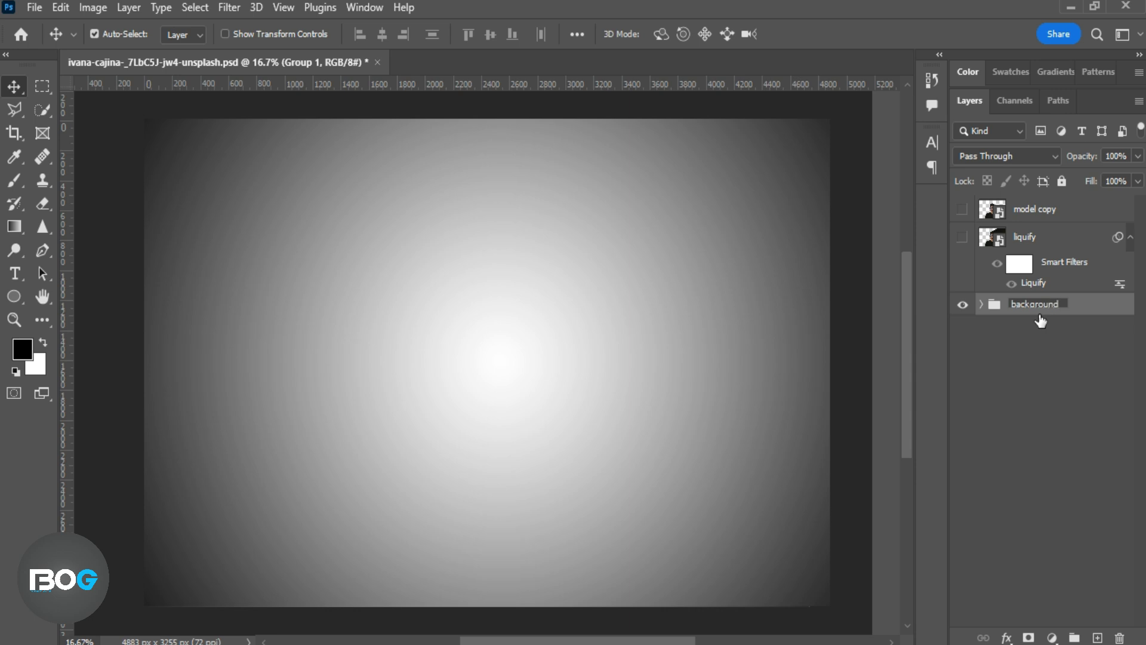
key("Return")
Show the liquify and model copy layers and mask both, with a black mask on liquify and a white one on model copy
left_click(963, 238)
left_click(962, 209)
left_click(1058, 239)
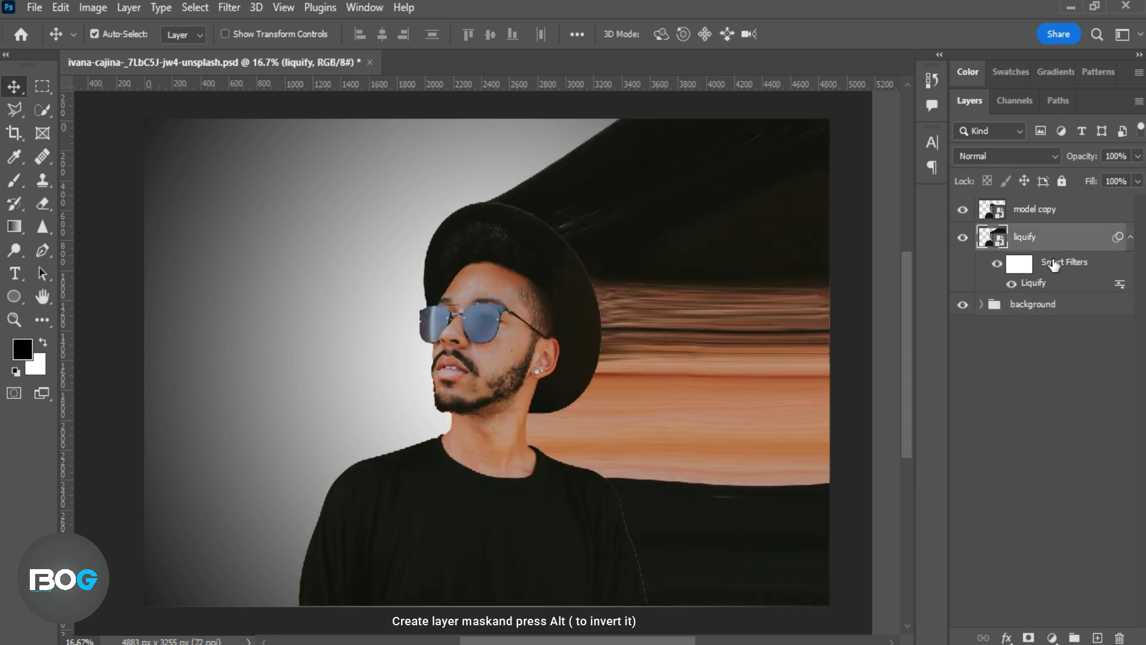
left_click(1029, 638, "alt")
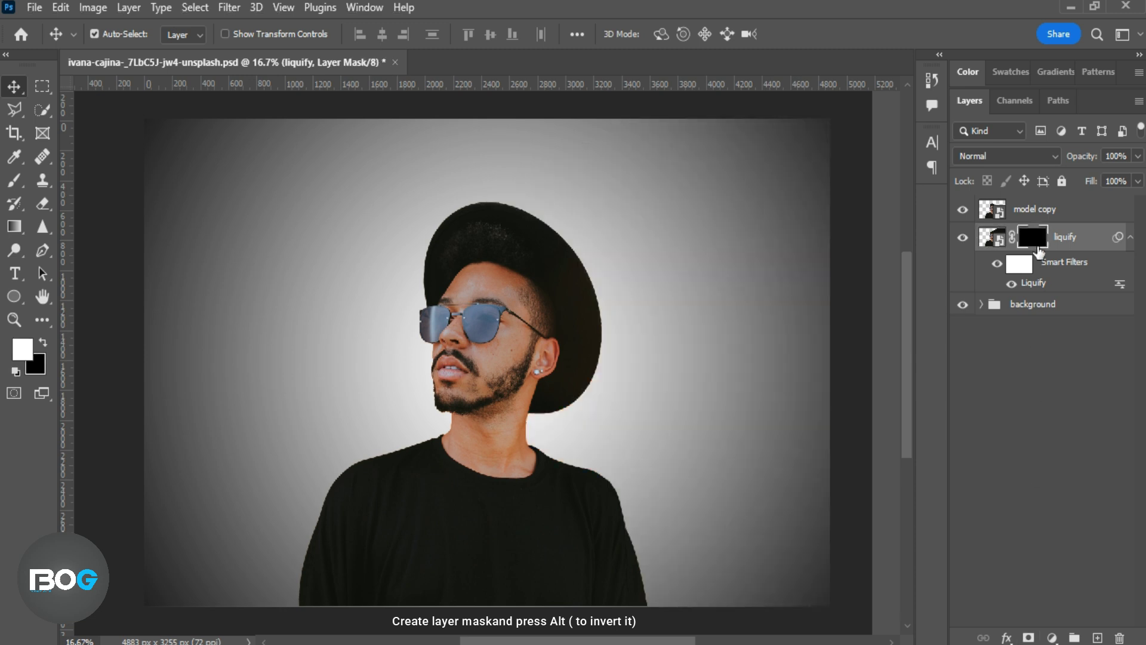
left_click(1073, 221)
left_click(1028, 637)
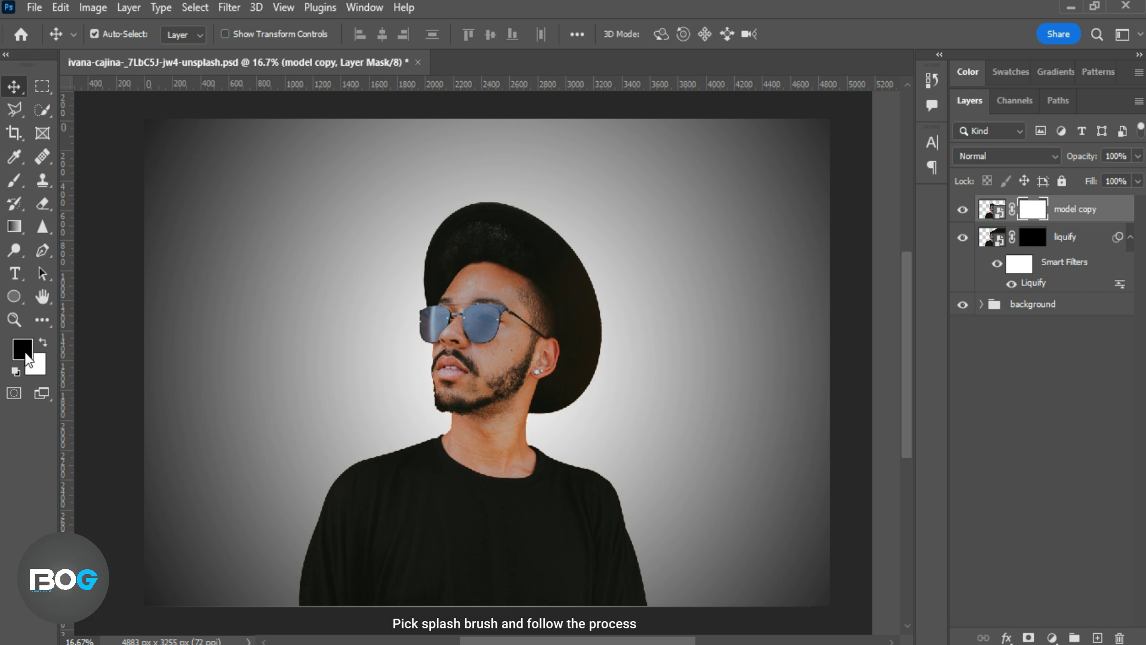
Choose the 005_Explosion brush for painting black on the model copy's layer mask
key("b")
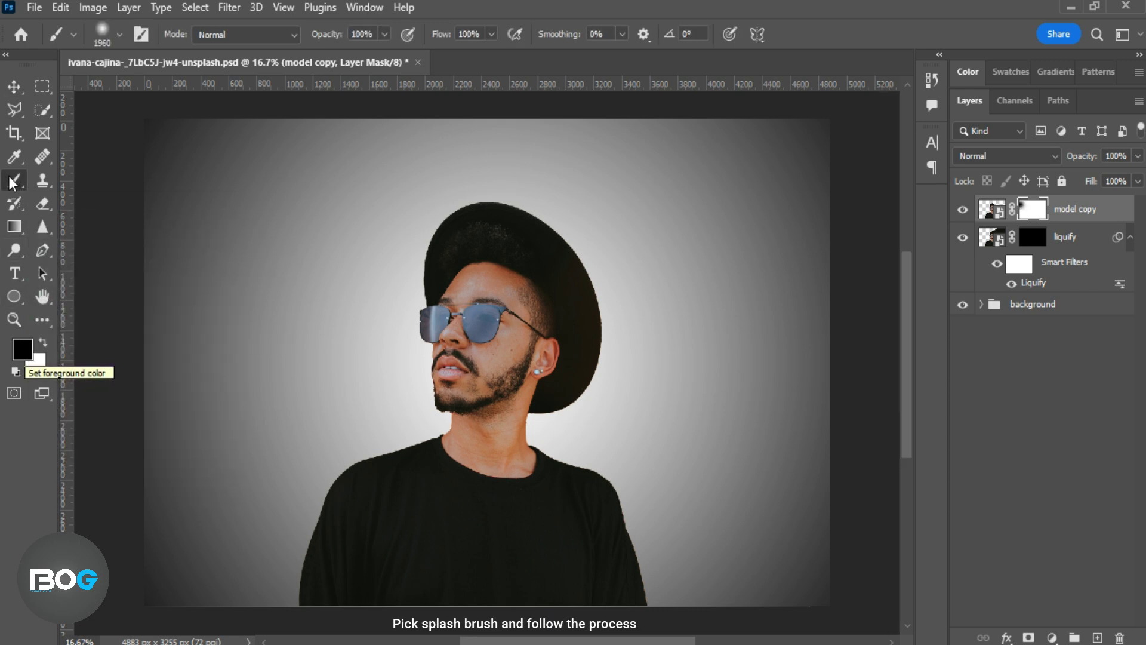
right_click(355, 192)
left_click_drag(550, 388, 553, 449)
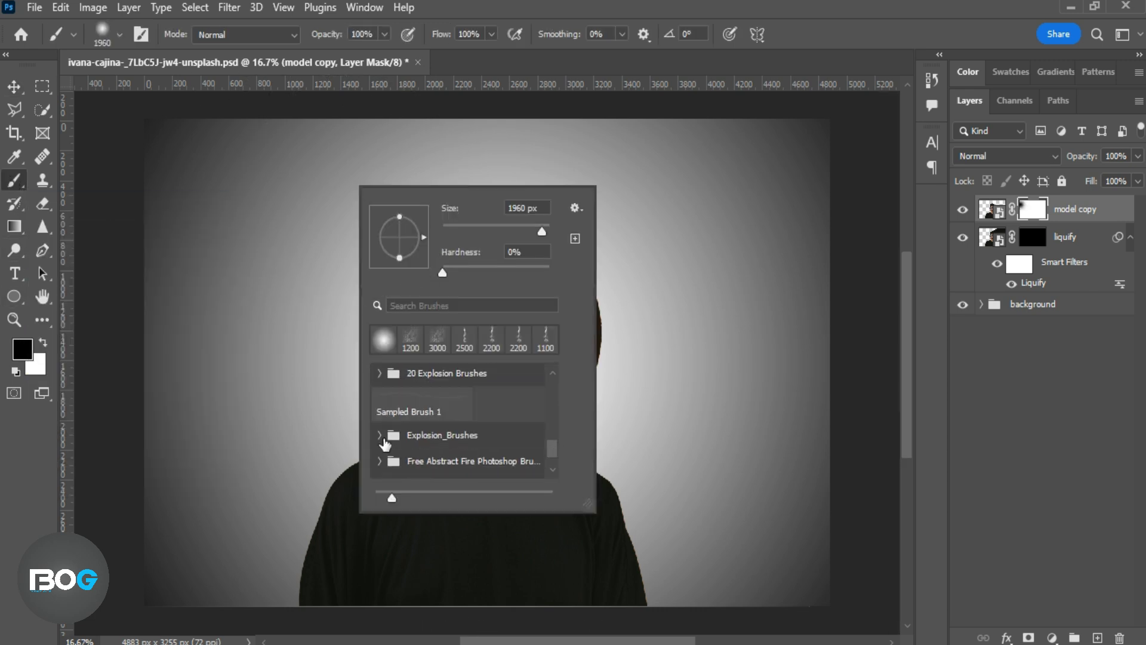
left_click(380, 436)
scroll(435, 445, "down", 3)
left_click(435, 463)
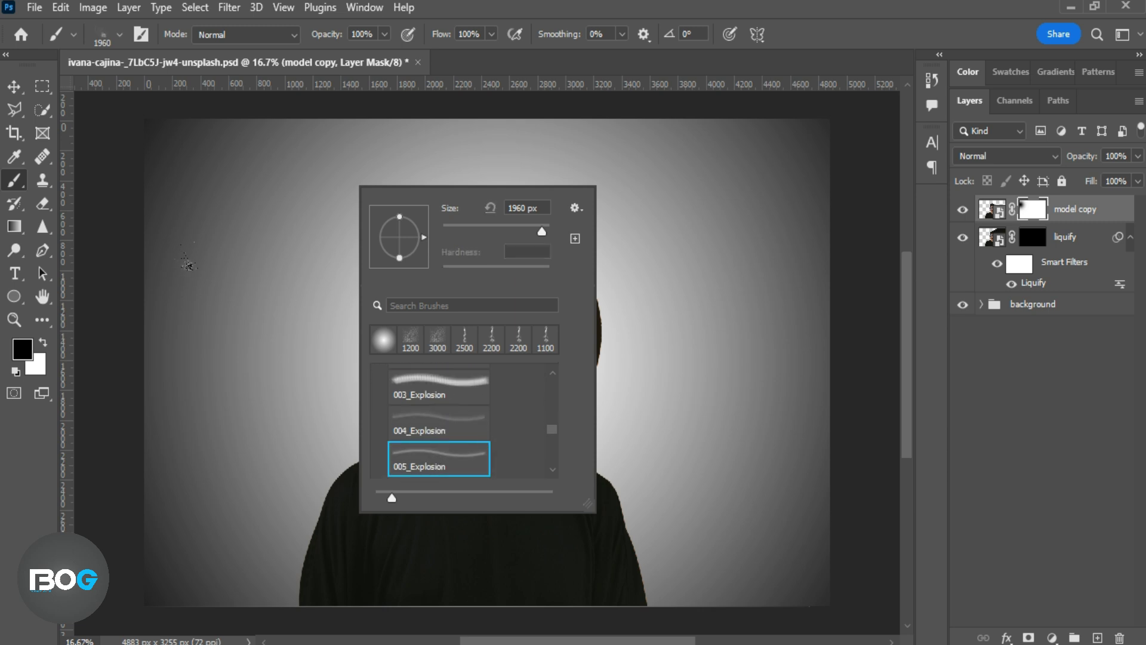
left_click(211, 272)
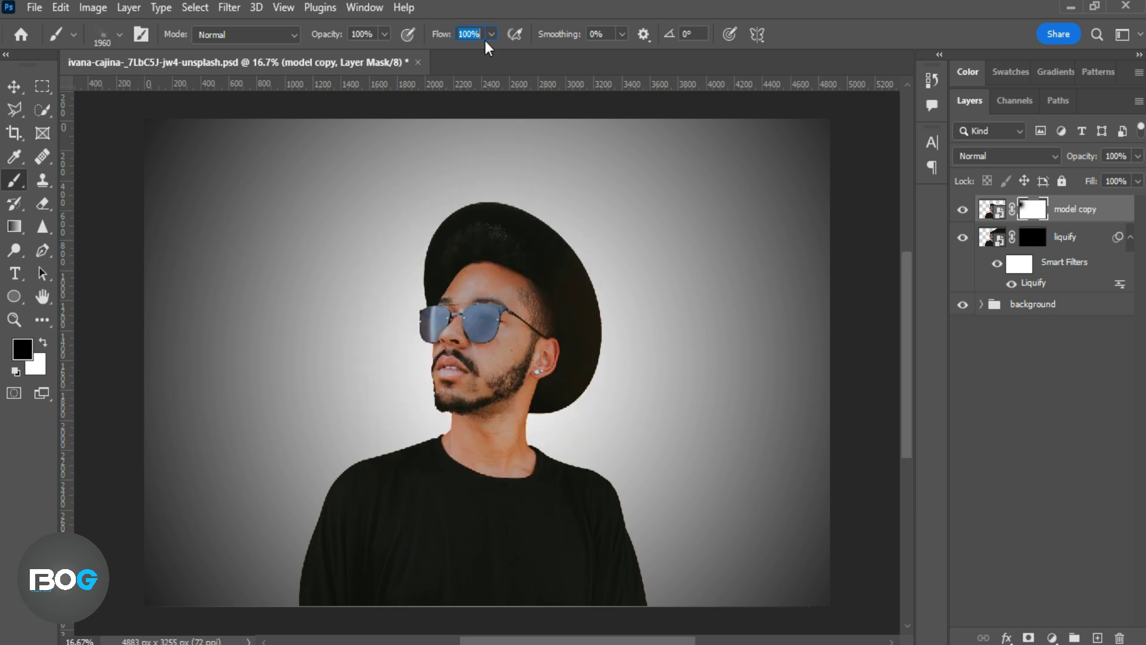
Rotate the 005_Explosion brush to -92° and undo the test dab on the hat's right side
right_click(542, 180)
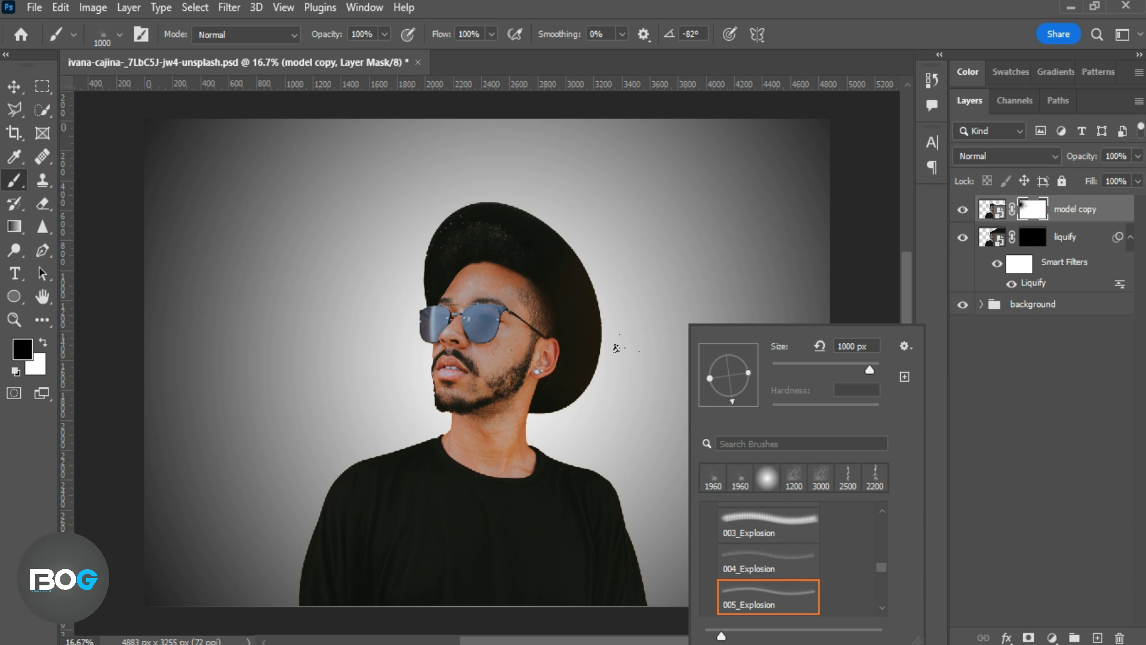
left_click(614, 343)
right_click(599, 292)
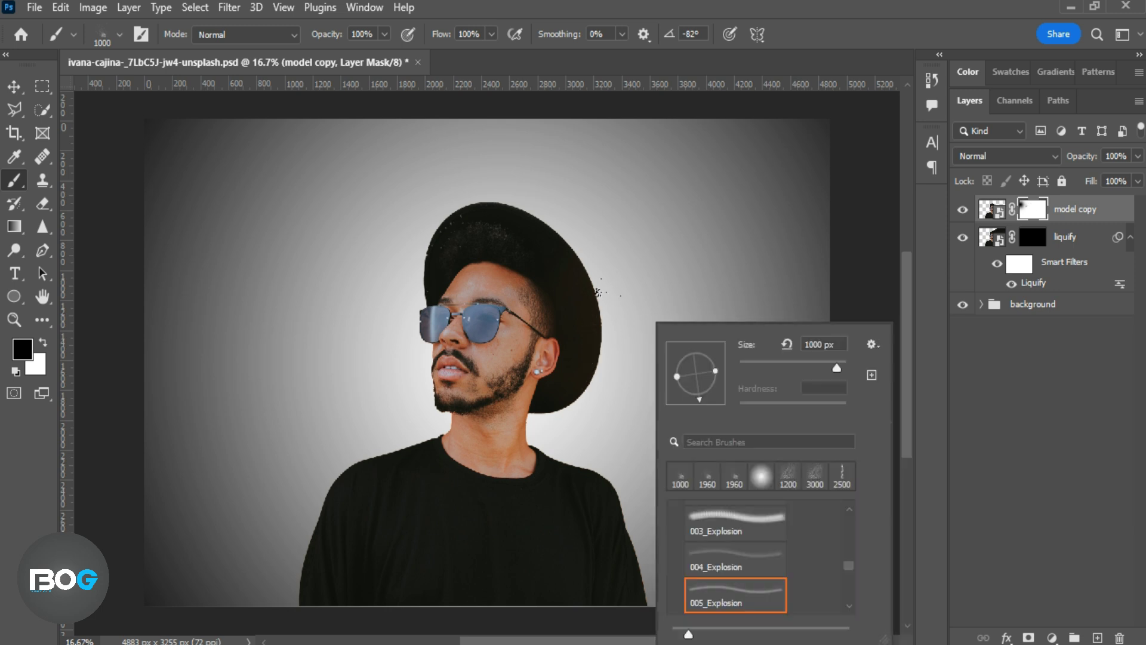
left_click_drag(701, 396, 696, 399)
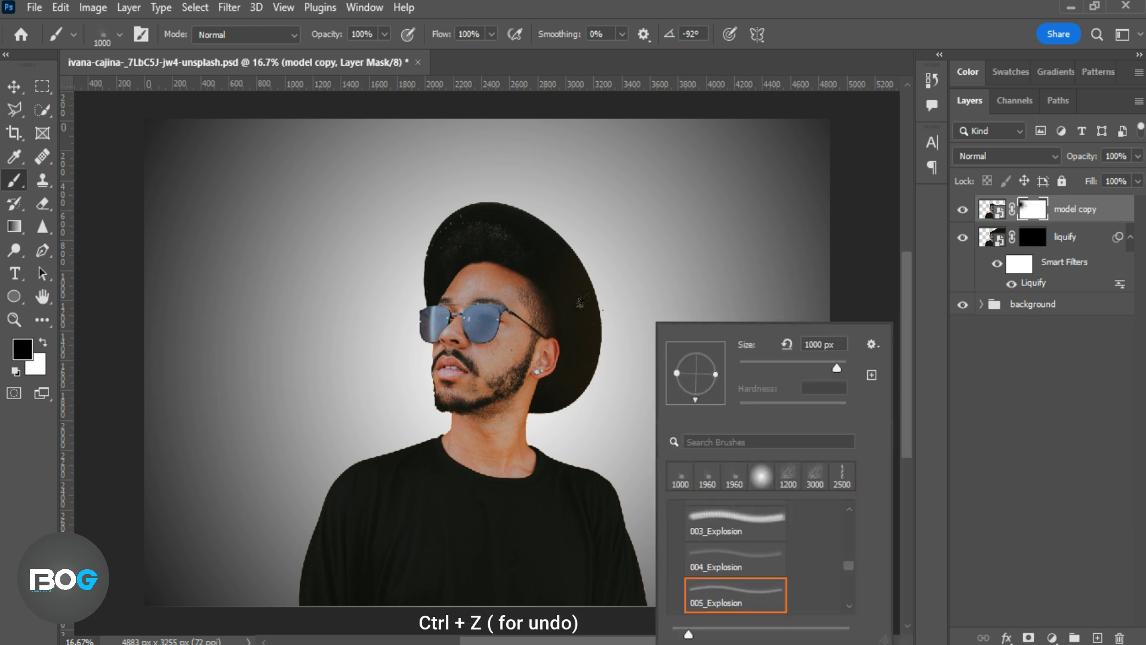
left_click(589, 335)
key("ctrl+z")
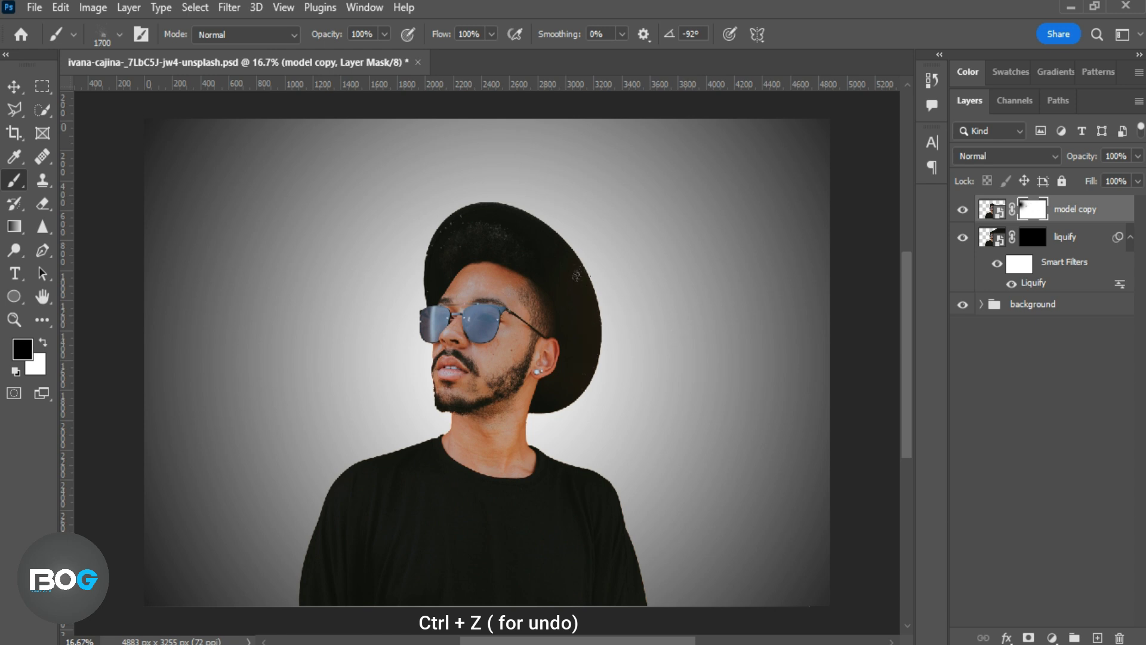
Enlarge the explosion brush to 1800 px, try dabs over the hat's right brim and undo them
key("bracketright")
left_click(595, 241)
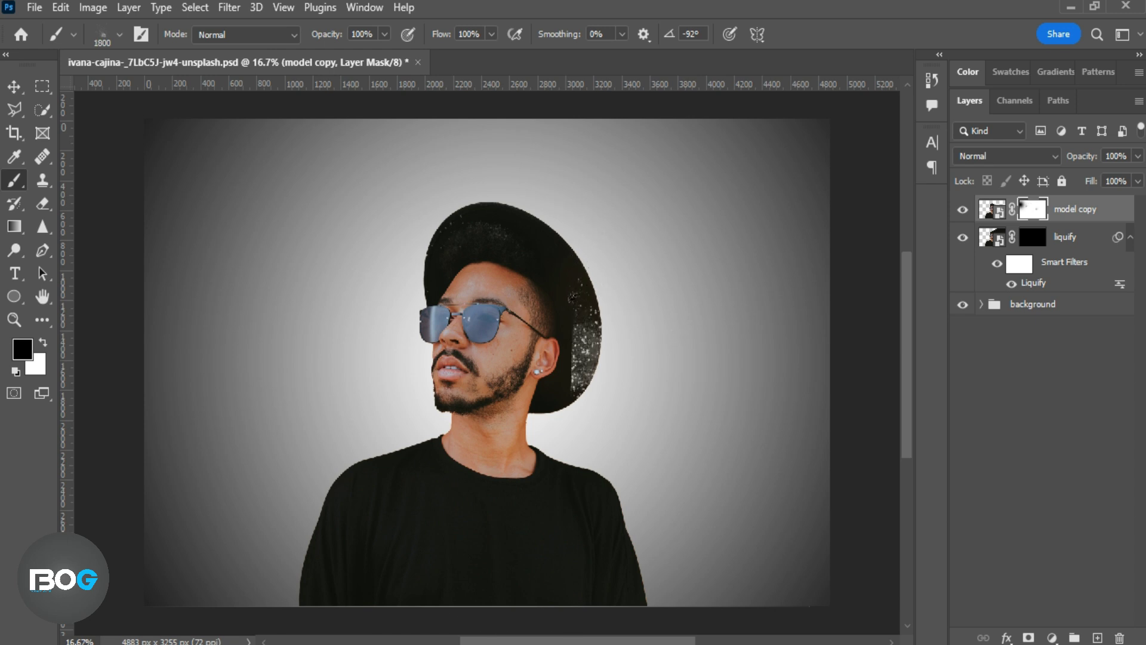
left_click(572, 298)
key("ctrl+z")
key("ctrl+z")
key("ctrl+z")
Paint black explosion dabs on the model copy's mask over the hat's right brim and the ear
left_click(579, 255)
left_click(562, 170)
mouse_move(588, 230)
left_mouse_down()
mouse_move(587, 270)
mouse_move(543, 308)
mouse_move(568, 229)
mouse_move(565, 240)
left_mouse_up()
left_click(565, 240)
left_click(568, 212)
left_click(541, 310)
left_click(532, 323)
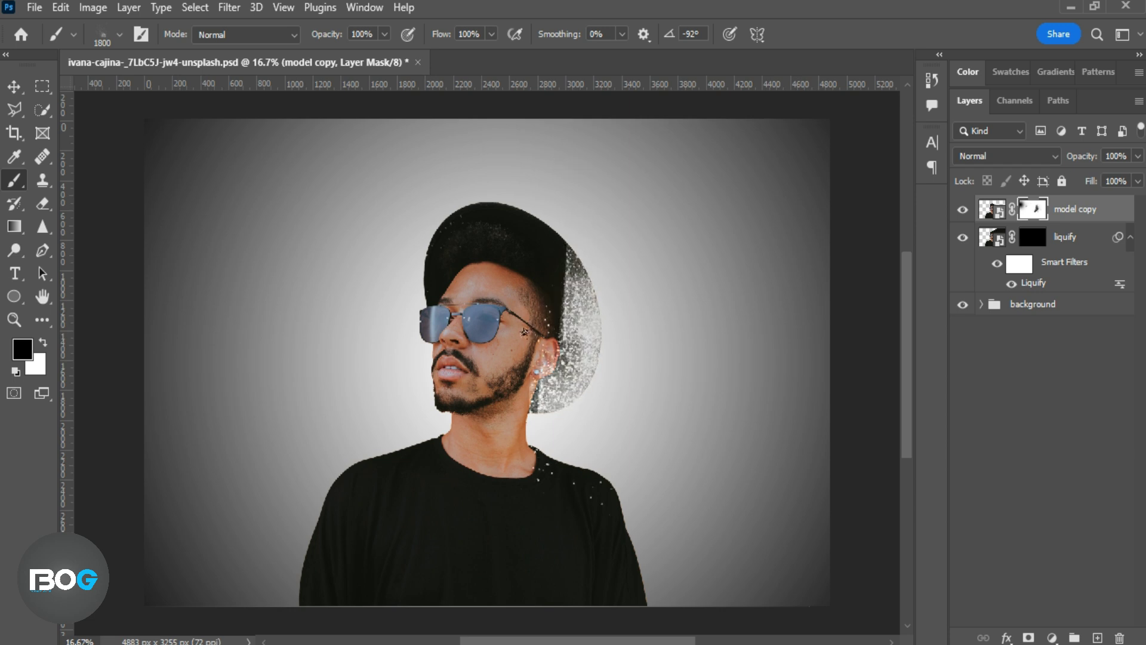
left_click(527, 332)
Try to disperse the right shoulder and the area around the ear with black dabs from the rotated explosion brush
right_click(749, 411)
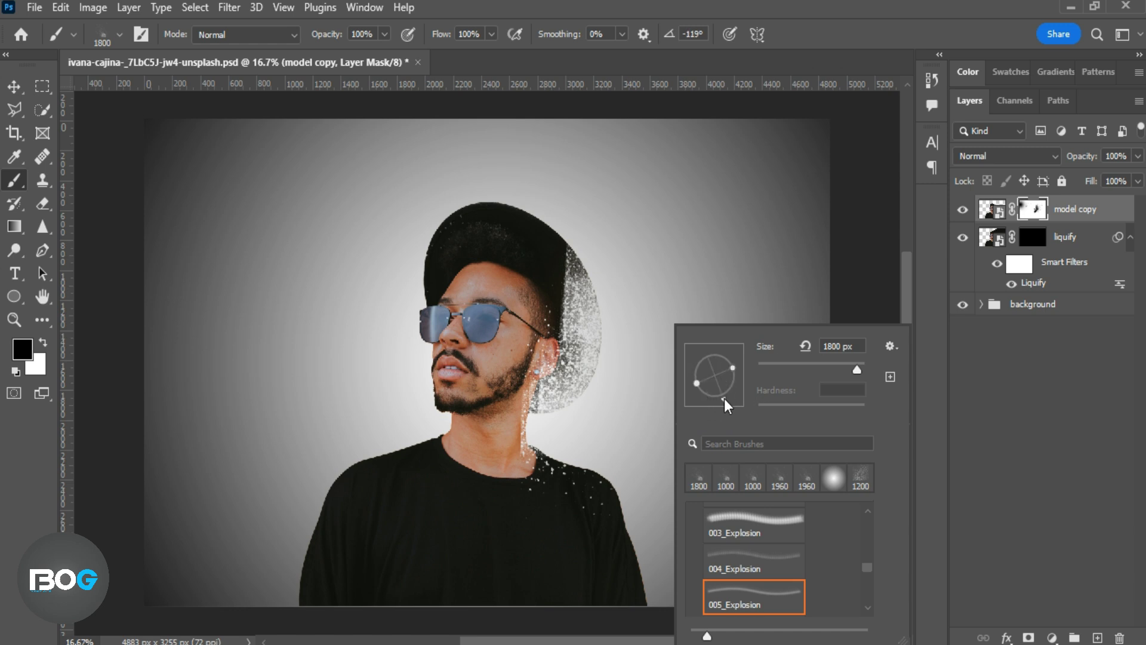
mouse_move(590, 341)
left_mouse_down()
mouse_move(607, 454)
mouse_move(571, 390)
mouse_move(565, 400)
mouse_move(593, 454)
mouse_move(624, 588)
left_mouse_up()
left_click_drag(521, 312, 528, 292)
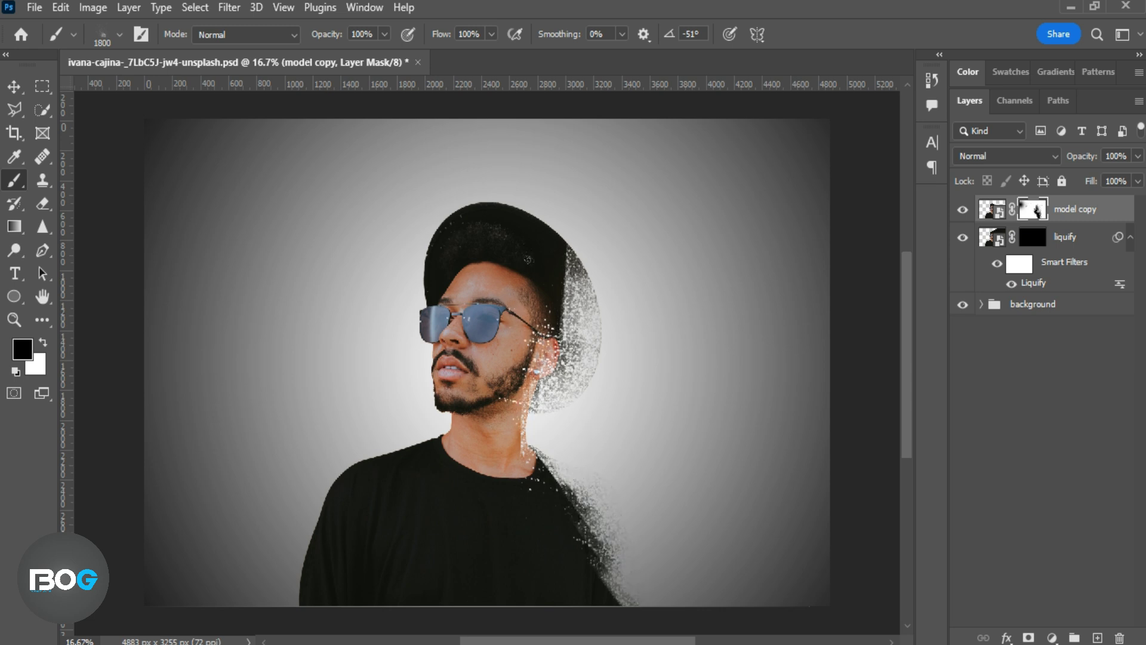
Try dispersing the hat's upper right edge with black dabs at brush angles of -4° and -62°, undoing the last dab
right_click(527, 259)
left_click_drag(704, 394, 711, 378)
left_click_drag(490, 100, 510, 103)
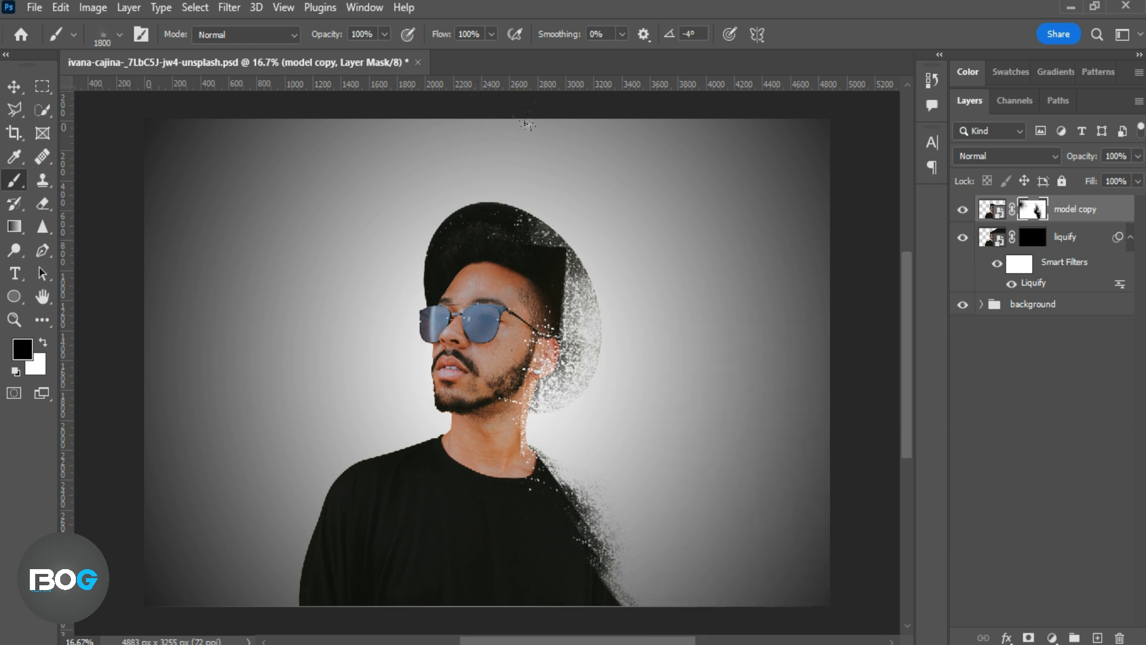
right_click(527, 125)
mouse_move(482, 157)
left_mouse_down()
mouse_move(537, 134)
mouse_move(526, 176)
mouse_move(533, 126)
mouse_move(506, 88)
mouse_move(540, 118)
mouse_move(550, 155)
mouse_move(519, 180)
mouse_move(535, 201)
mouse_move(565, 191)
mouse_move(533, 110)
left_mouse_up()
key("ctrl+z")
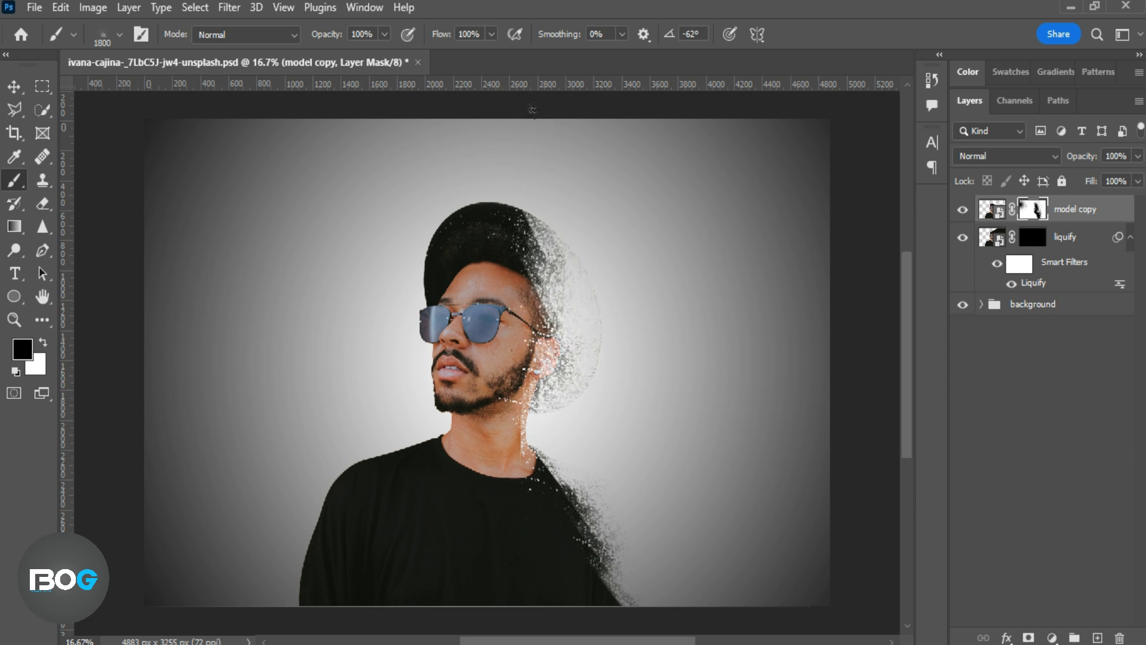
Undo the unwanted mask dabs and repaint the hat, neck and right shoulder edges in black with the 1700 px explosion brush
right_click(719, 495)
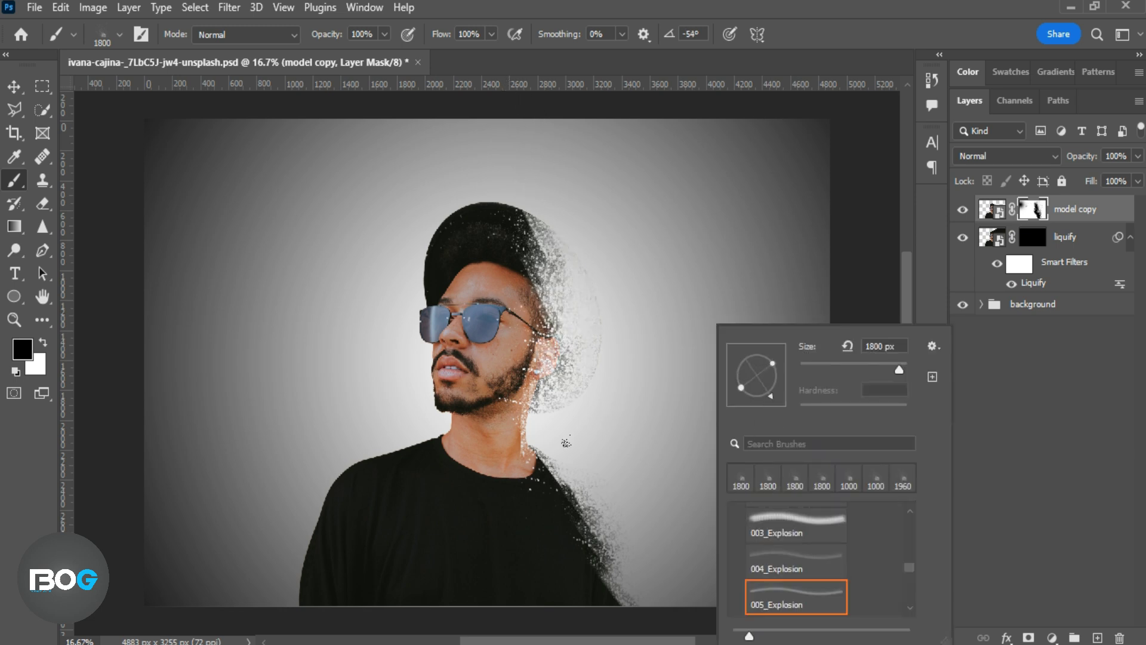
left_click(576, 447)
key("ctrl+z")
left_click(568, 432)
right_click(718, 481)
key("ctrl+z")
right_click(723, 478)
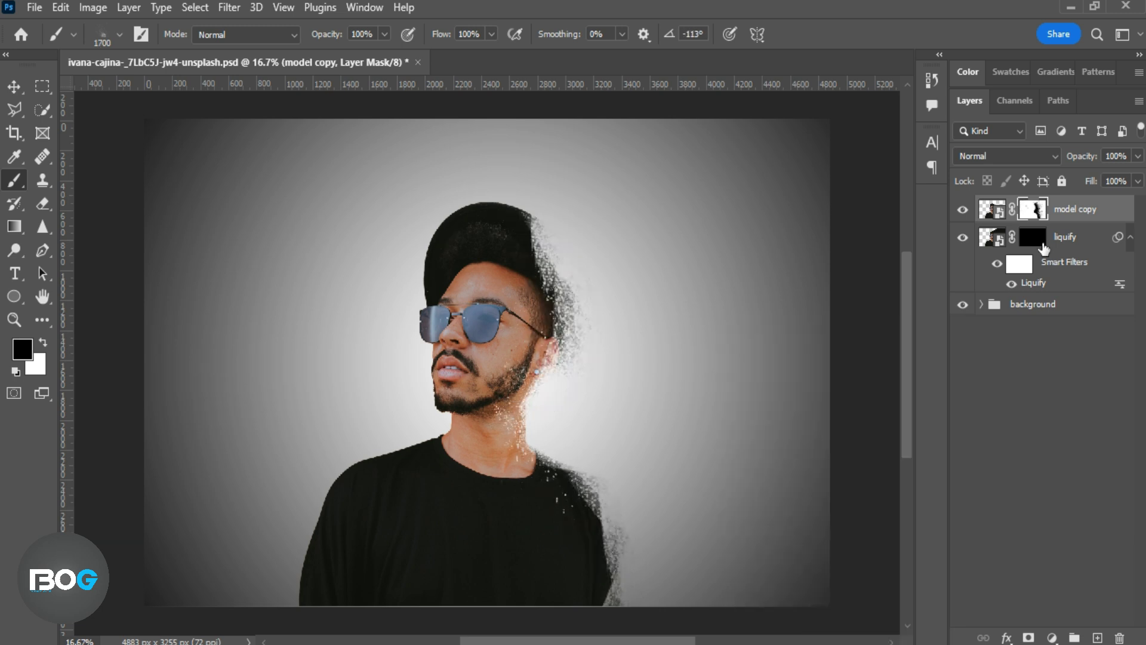
Paint white explosion dabs at -94° on the liquify layer's mask, beside the hat and the ear
left_click(1037, 242)
left_click(43, 343)
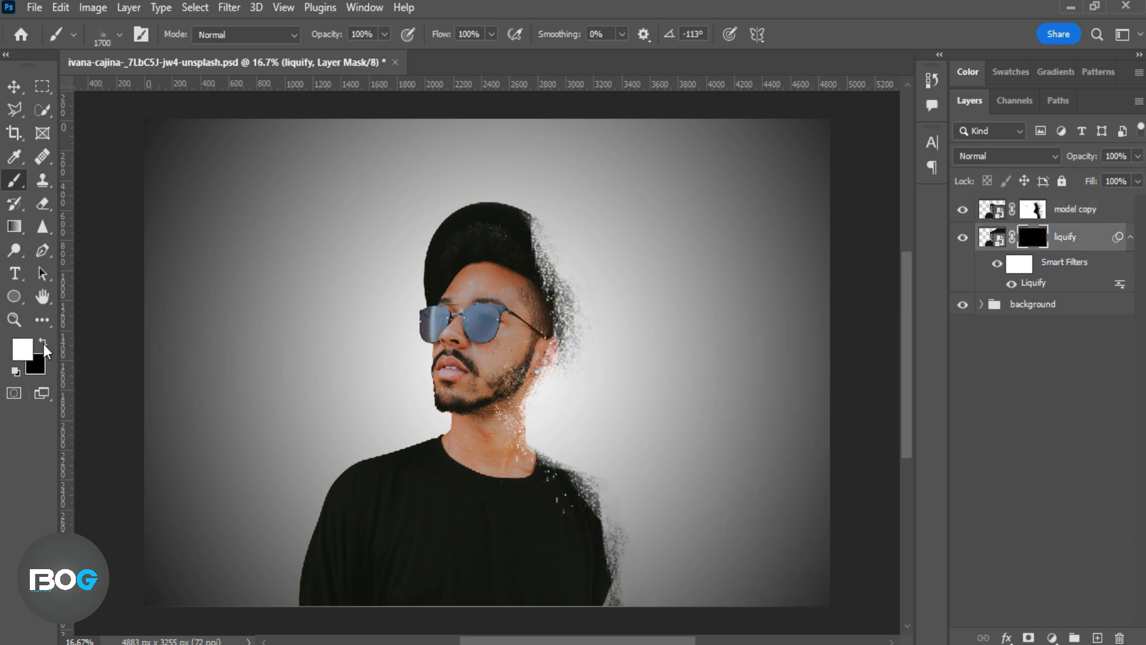
right_click(722, 430)
left_click_drag(753, 403, 760, 402)
left_click(555, 248)
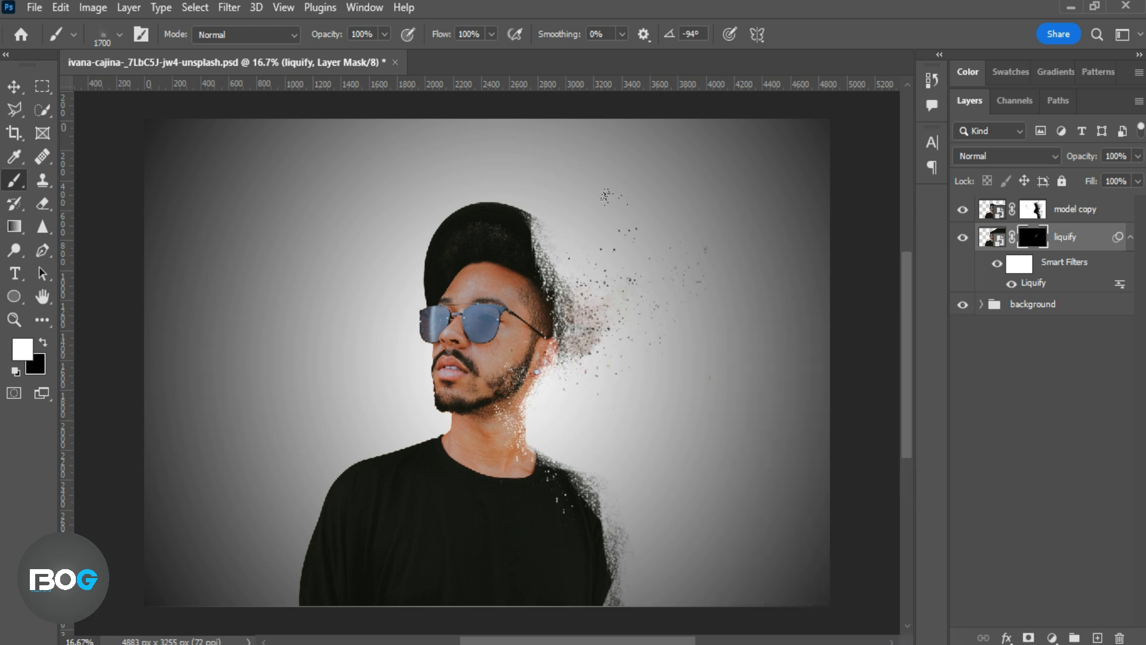
left_click(570, 376)
Rotate the brush to -51° and paint white splashes up and outward from the hat on the liquify mask
right_click(725, 294)
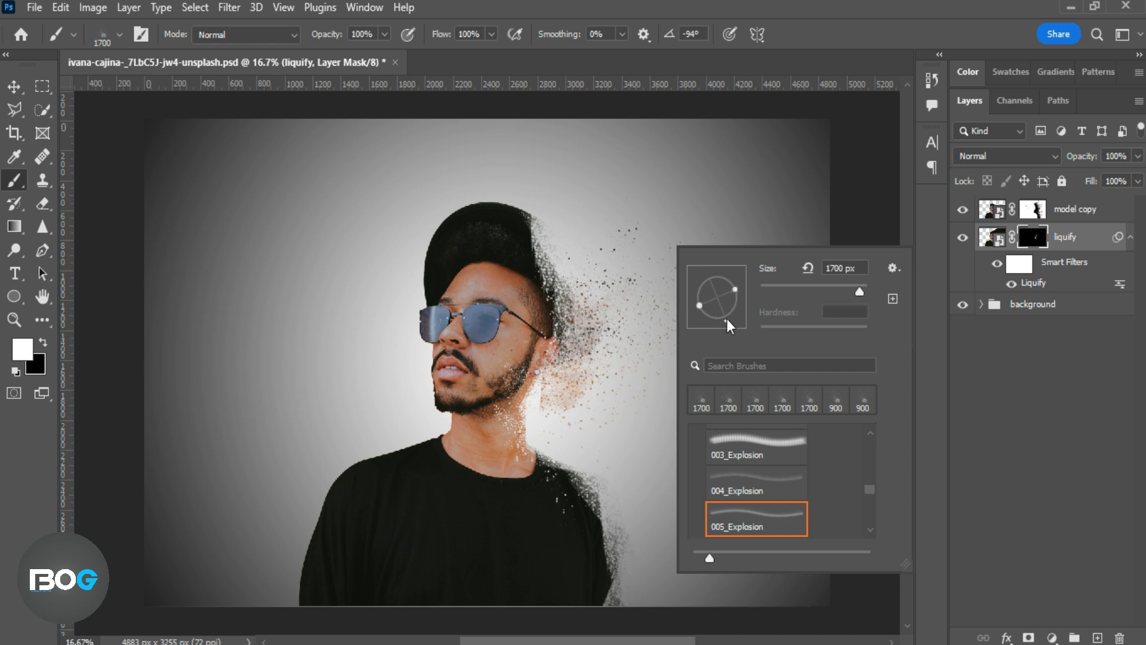
left_click(583, 136)
left_click(526, 140)
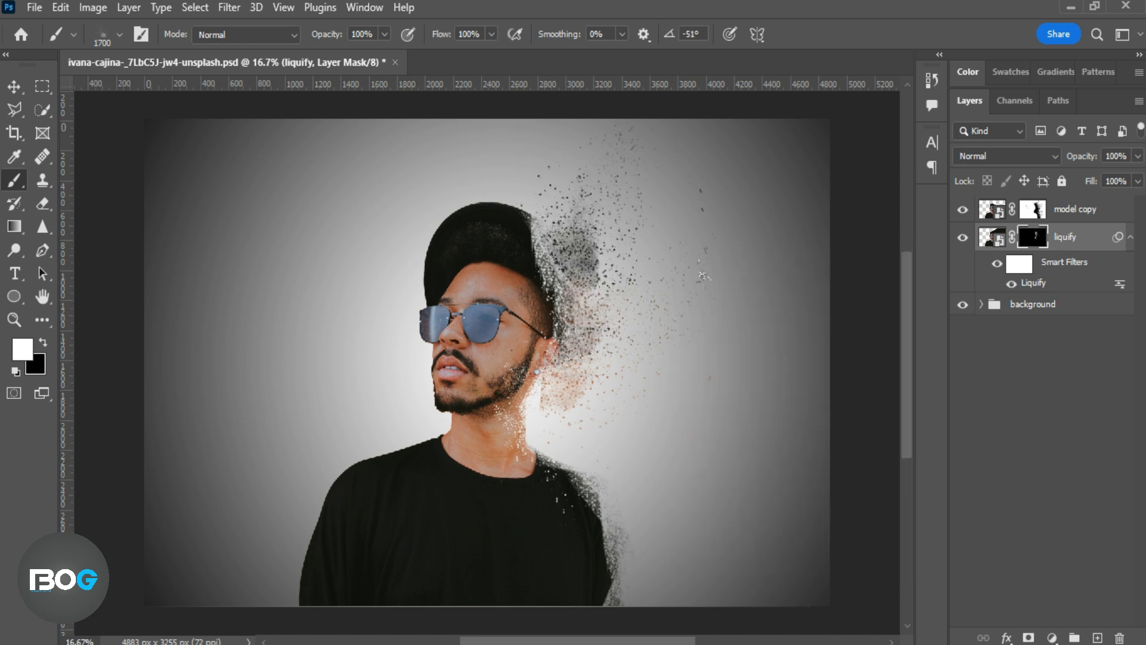
Rotate the brush to -141° and reveal more liquify splashes beside the jaw and neck
right_click(743, 408)
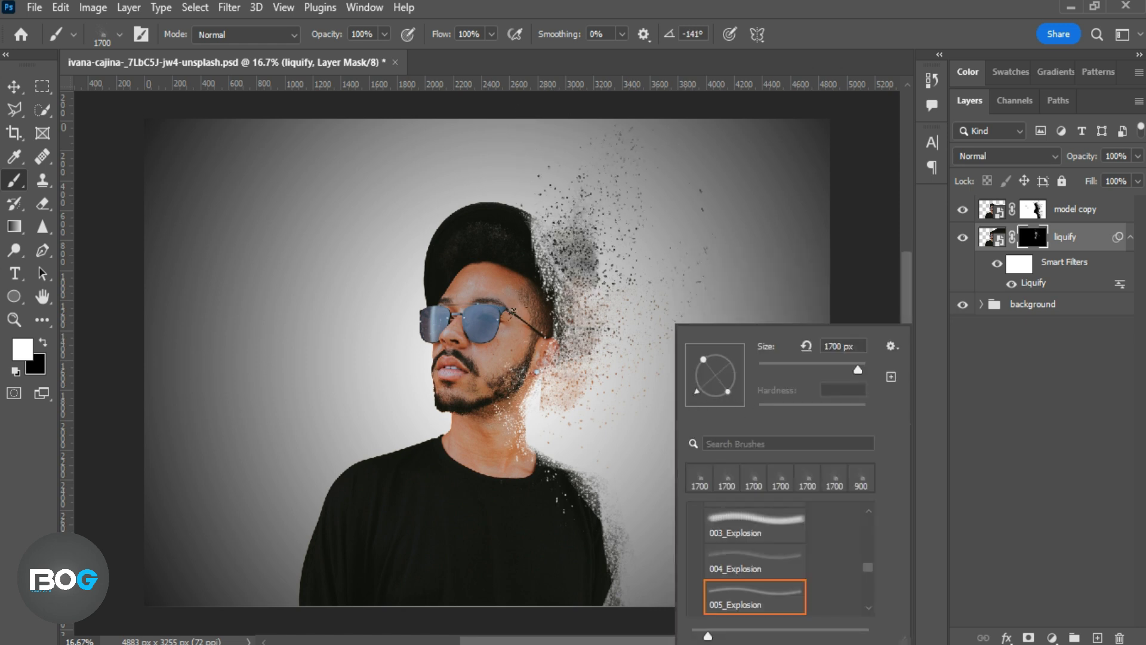
left_click(512, 346)
left_click(518, 337)
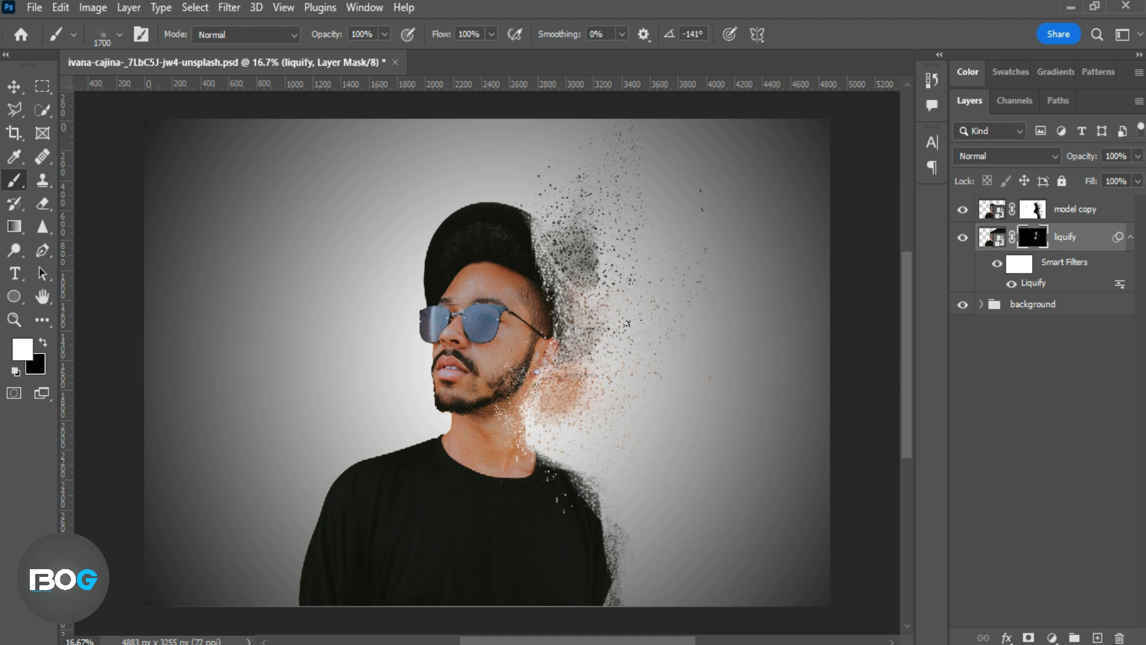
Rotate the explosion brush again and reveal skin-coloured splashes between the neck and the right shoulder
right_click(731, 404)
left_click_drag(744, 392, 792, 389)
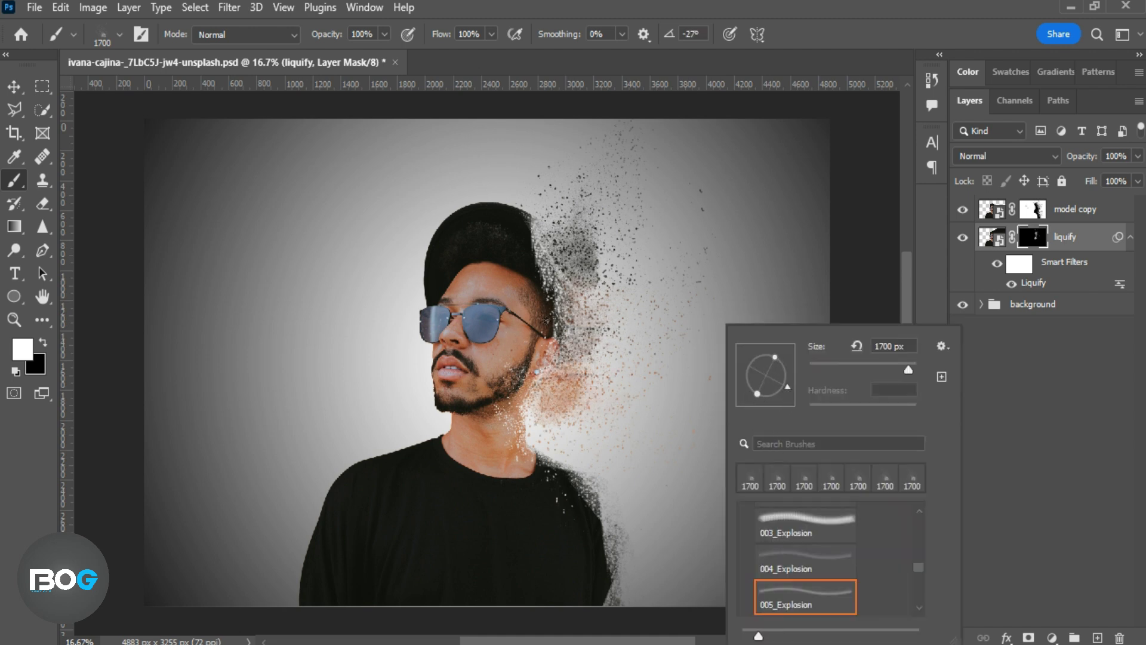
left_click(671, 336)
Rotate the brush to -97° and paint white splashes outward from the right shoulder and arm
right_click(776, 335)
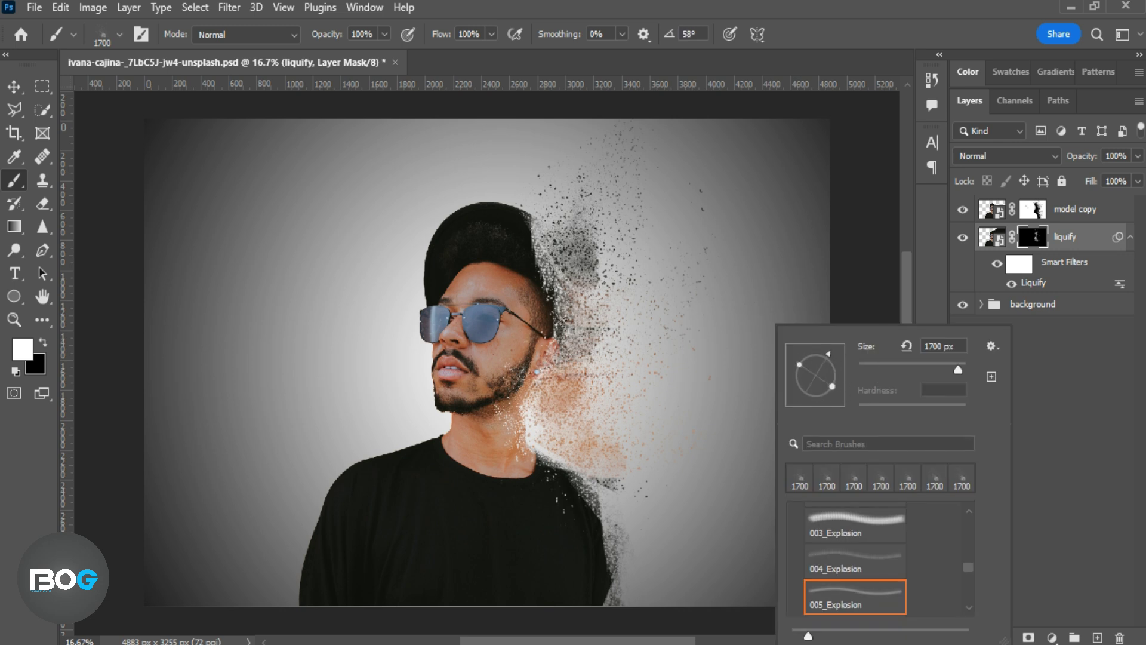
mouse_move(790, 386)
left_mouse_down()
mouse_move(790, 374)
mouse_move(790, 394)
mouse_move(811, 407)
left_mouse_up()
left_click(612, 504)
left_click(608, 447)
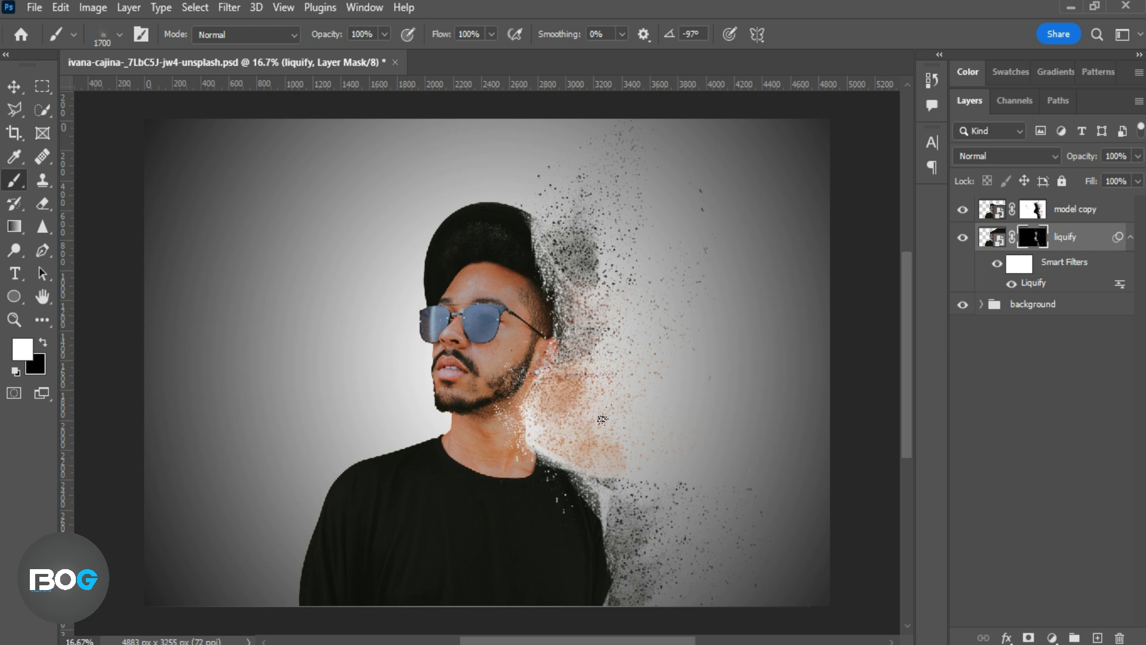
Enlarge the brush to 2700 px and paint wider white splashes beside the face, neck and right shoulder
left_click(603, 420)
key("]")
key("]")
key("]")
key("]")
key("]")
key("]")
key("]")
key("]")
key("]")
left_click(726, 449)
left_click(739, 540)
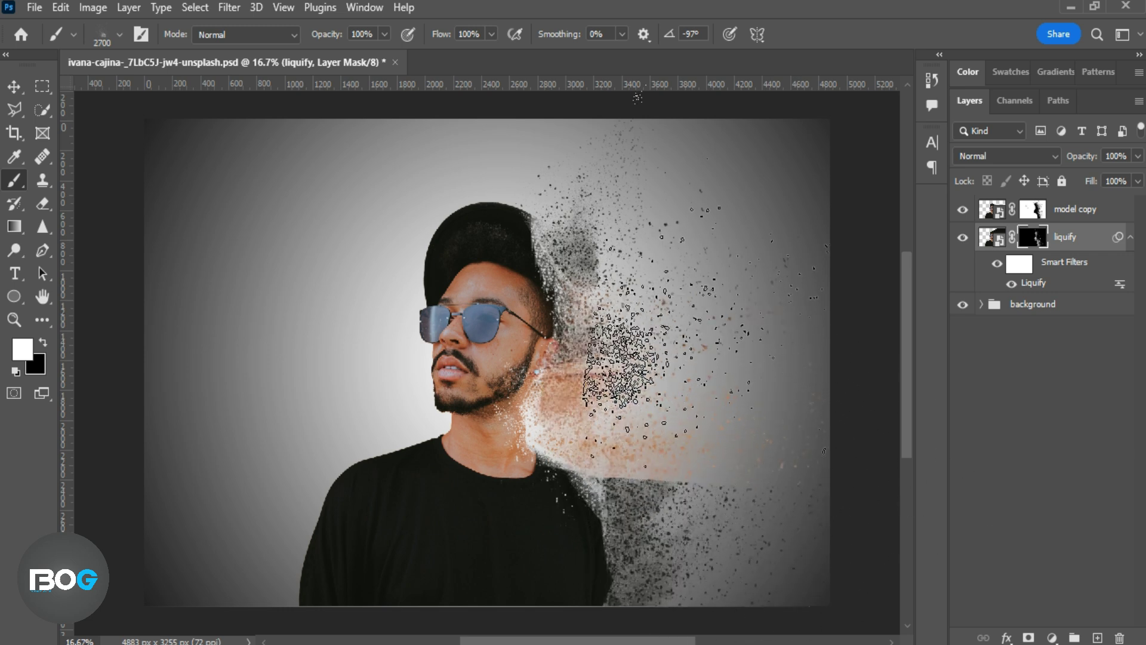
Try splash dabs with the brush turned to 95°, return the angle to -93° and undo the last dab
right_click(786, 314)
left_click_drag(795, 294, 768, 267)
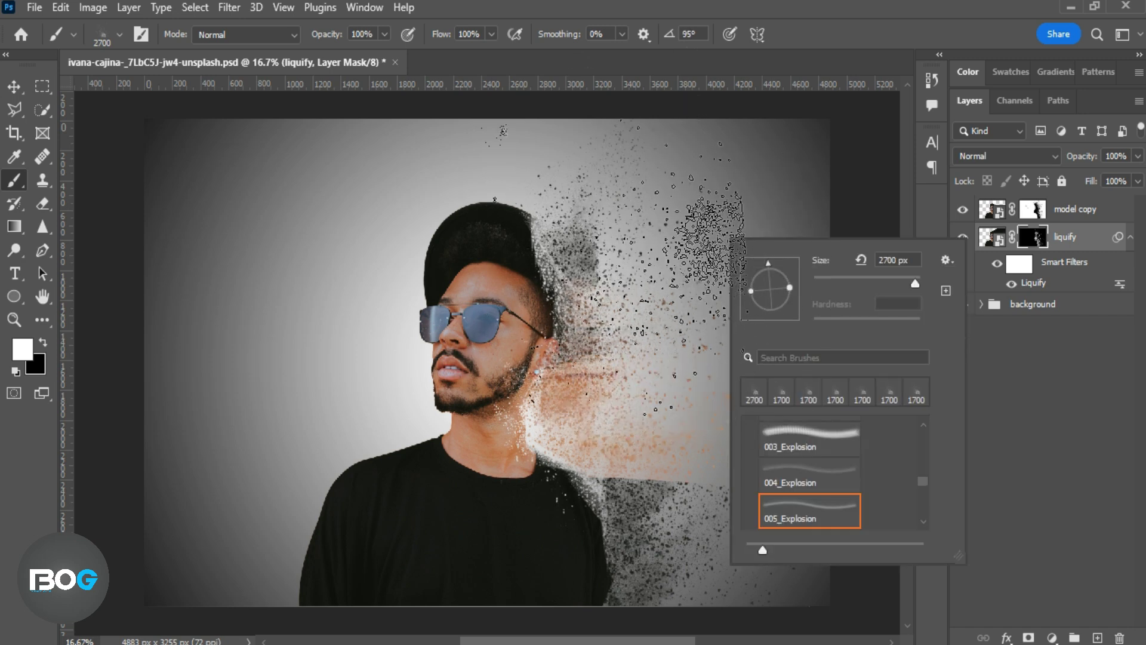
left_click(456, 282)
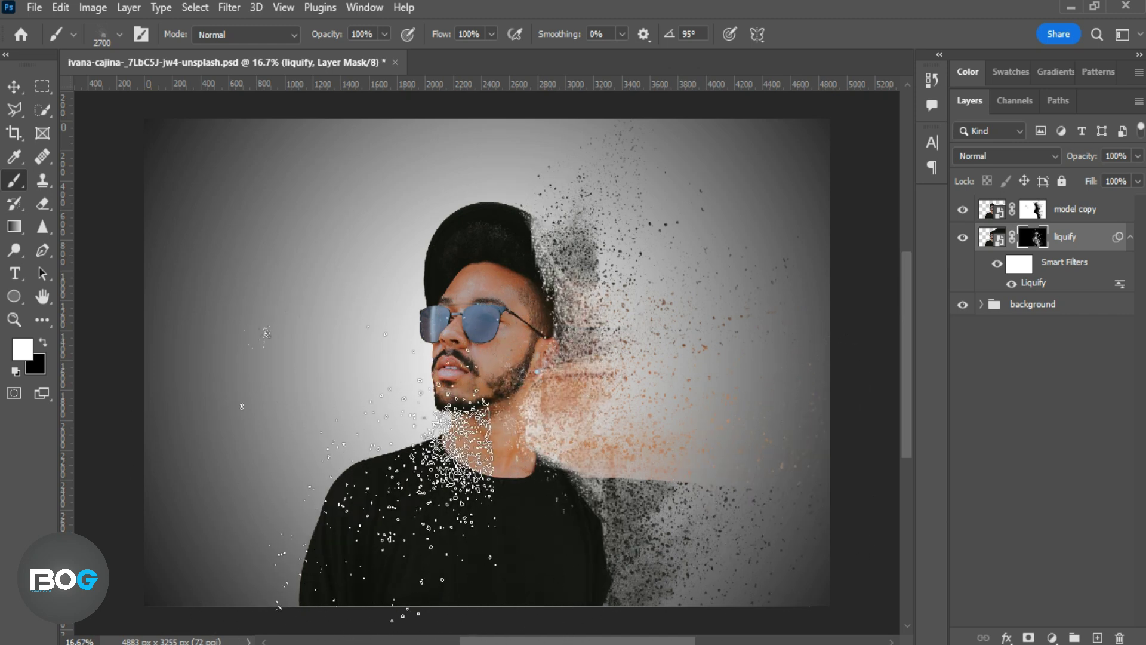
right_click(591, 337)
left_click(619, 409)
left_click(597, 281)
key("ctrl+z")
Enlarge the brush to 3700 px and spread large white splashes across the area right of the head and shoulder
key("bracketright")
key("bracketright")
key("bracketright")
key("bracketright")
key("bracketright")
key("bracketright")
key("bracketright")
key("bracketright")
key("bracketright")
key("bracketright")
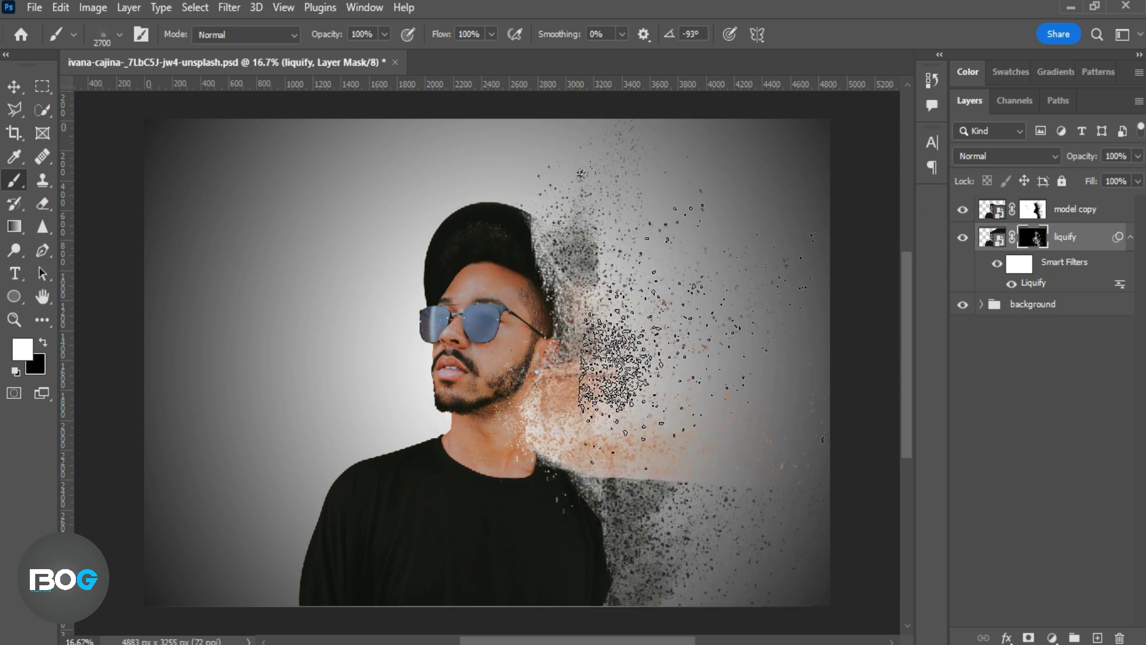
left_click(749, 366)
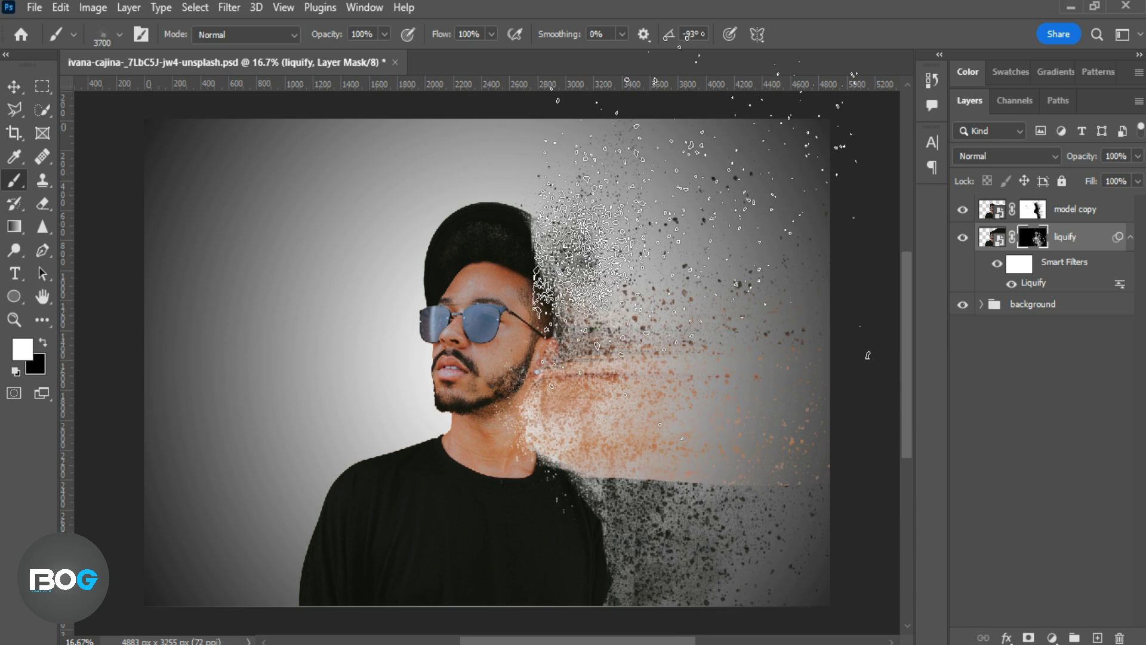
left_click(699, 206)
Rotate the brush to -98° and add another large splash dab right of the hat on the liquify mask
key("Right")
key("Right")
key("Right")
key("Right")
key("Right")
left_click(710, 293)
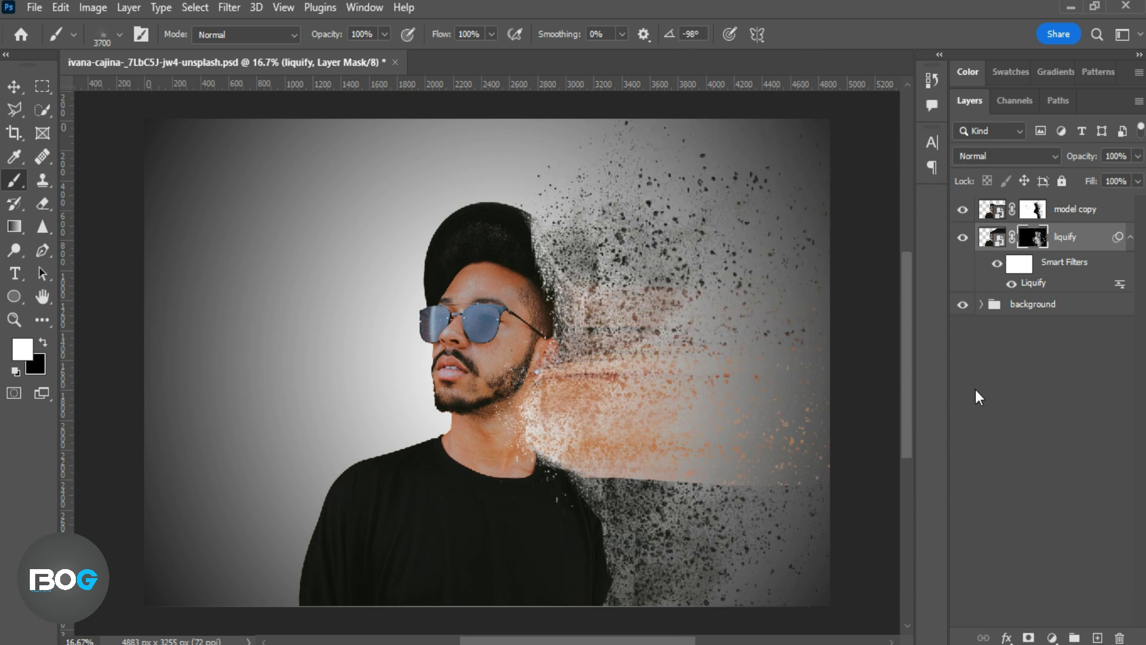
Select the model copy's layer mask and open the brush settings over the canvas
left_click(1032, 209)
right_click(702, 234)
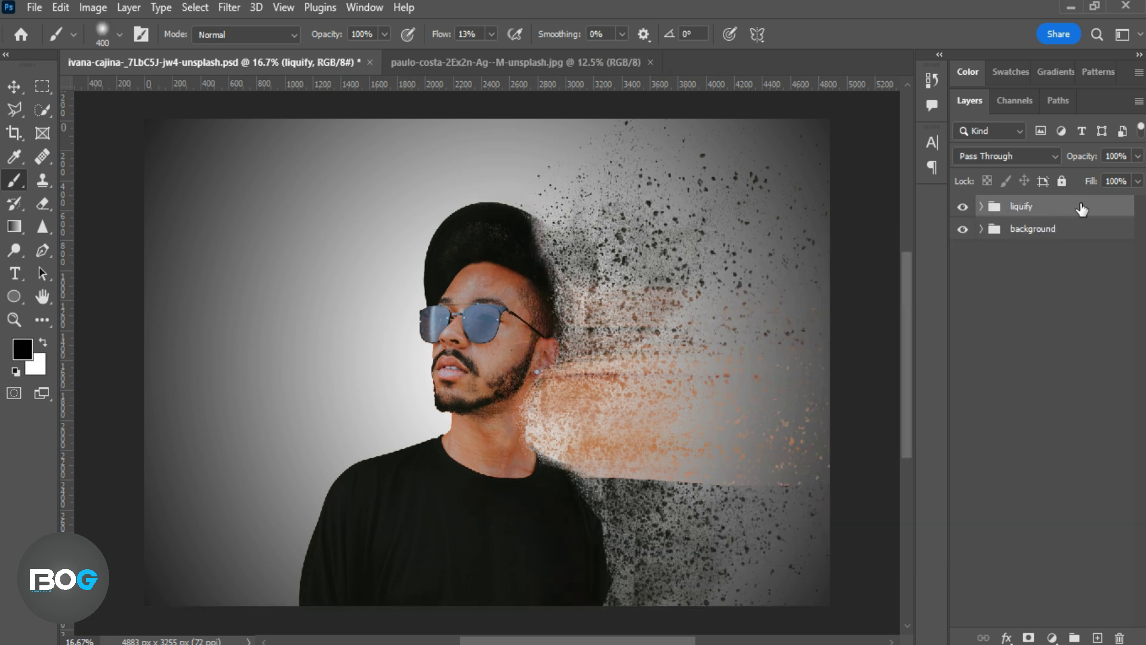
Select the liquify layer group
left_click(1077, 231)
left_click(1077, 210)
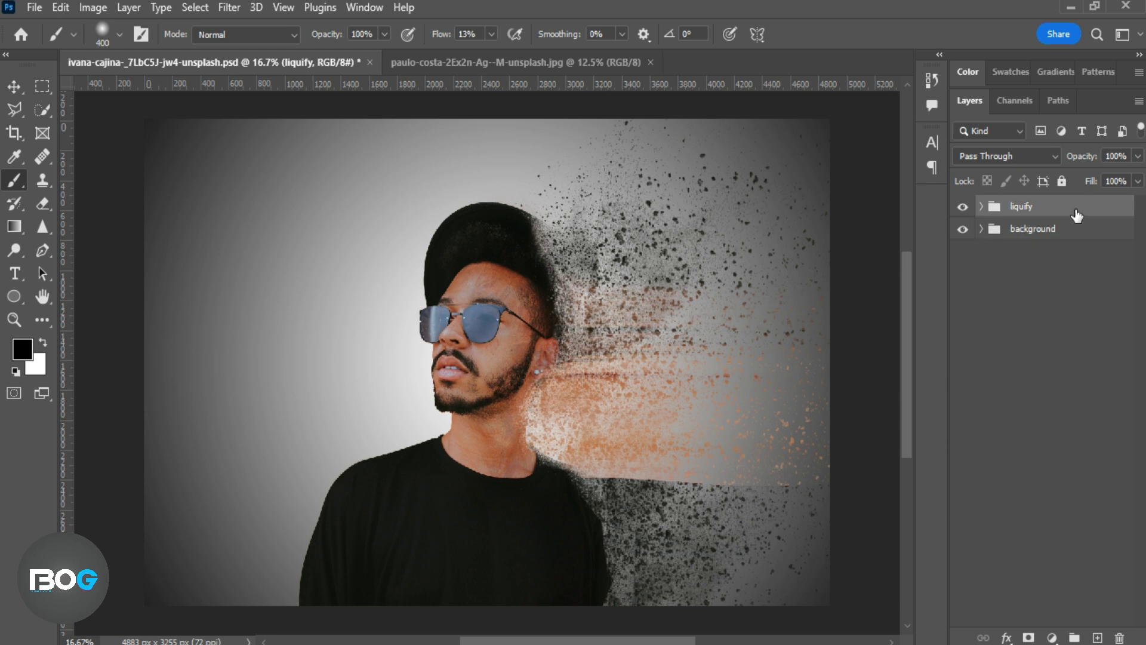